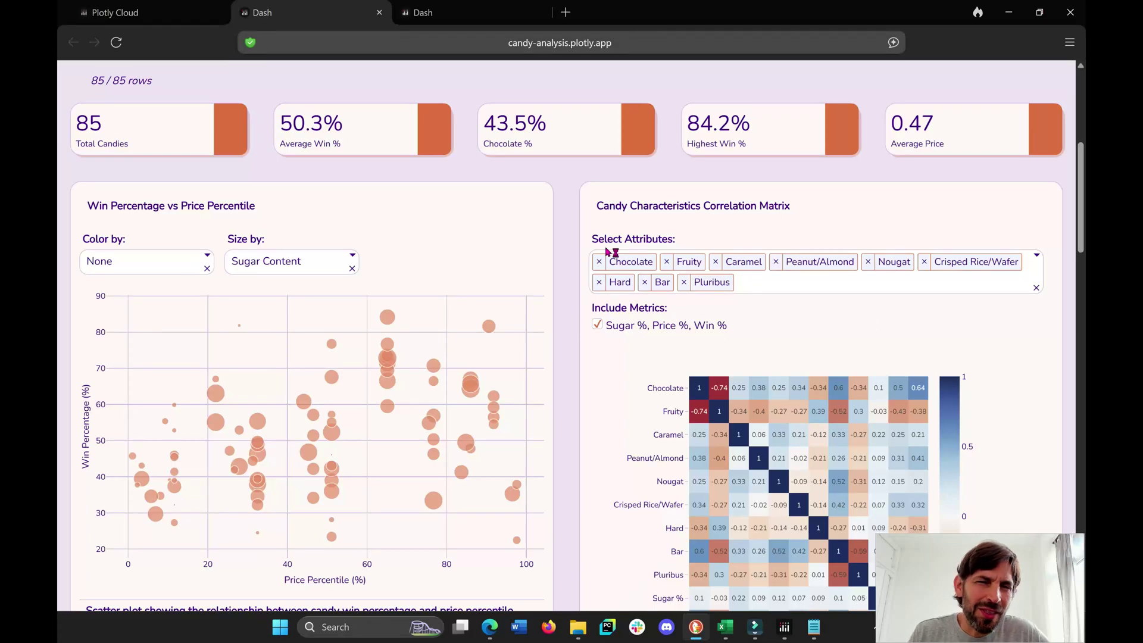
Step: Look over the candy analysis app, including its charts, filters and summary cards
scroll(607, 252, down, 5)
scroll(564, 307, down, 20)
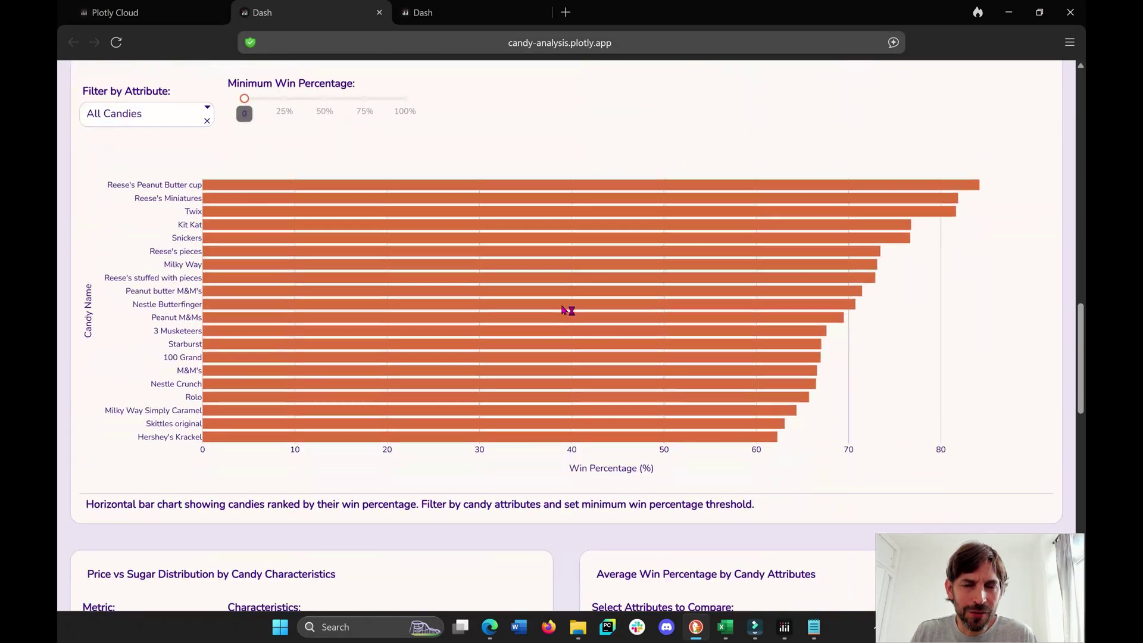
scroll(564, 310, up, 20)
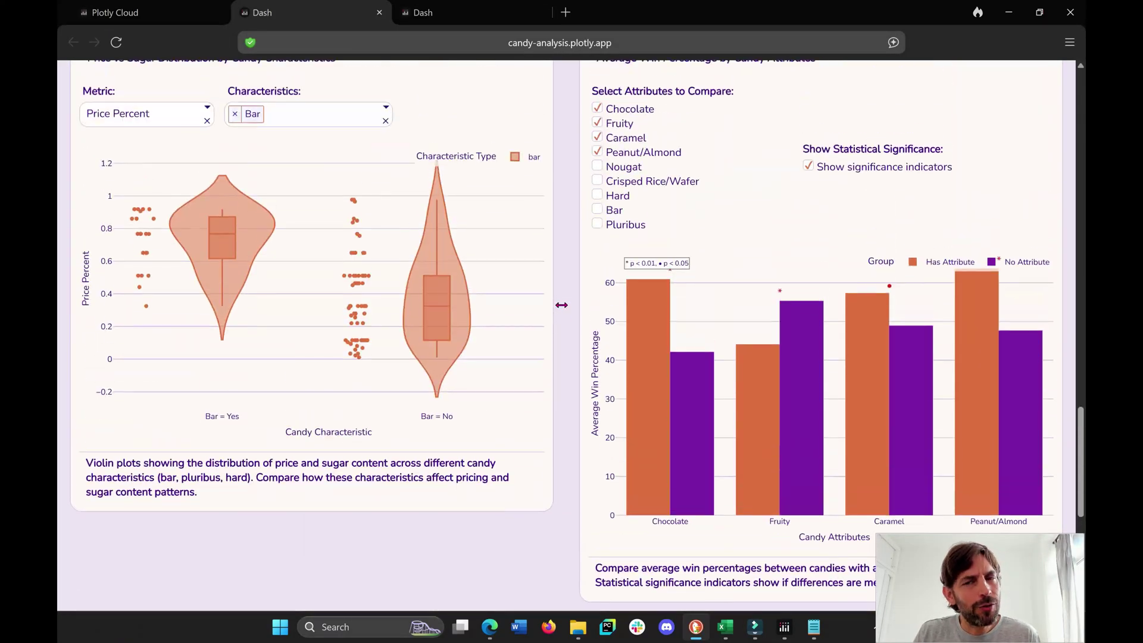
scroll(564, 310, up, 2)
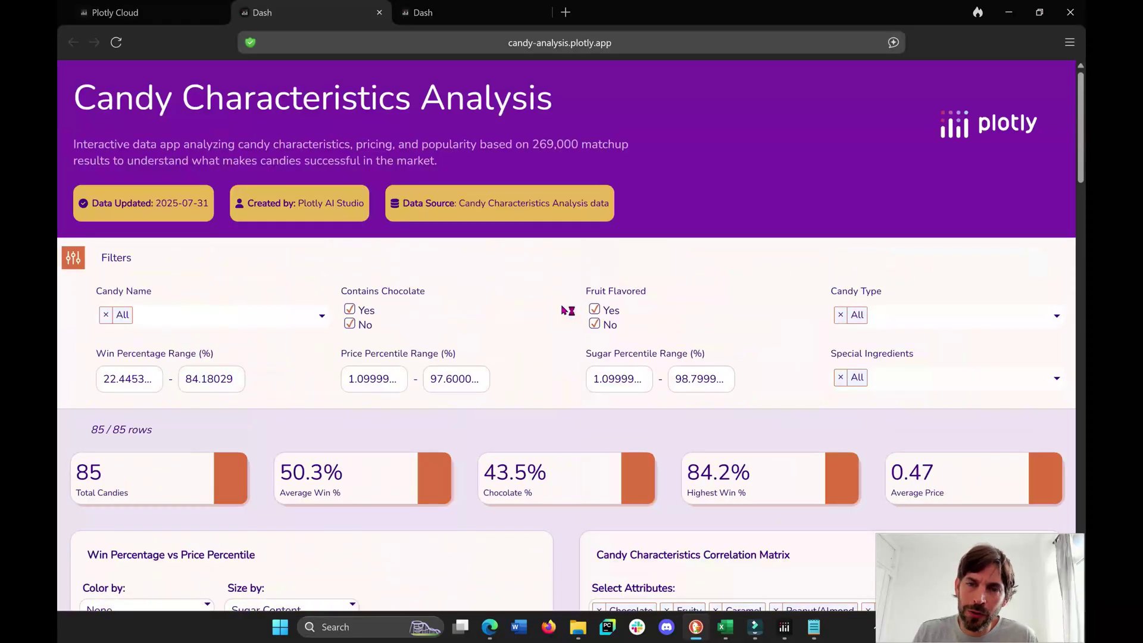
scroll(562, 309, down, 3)
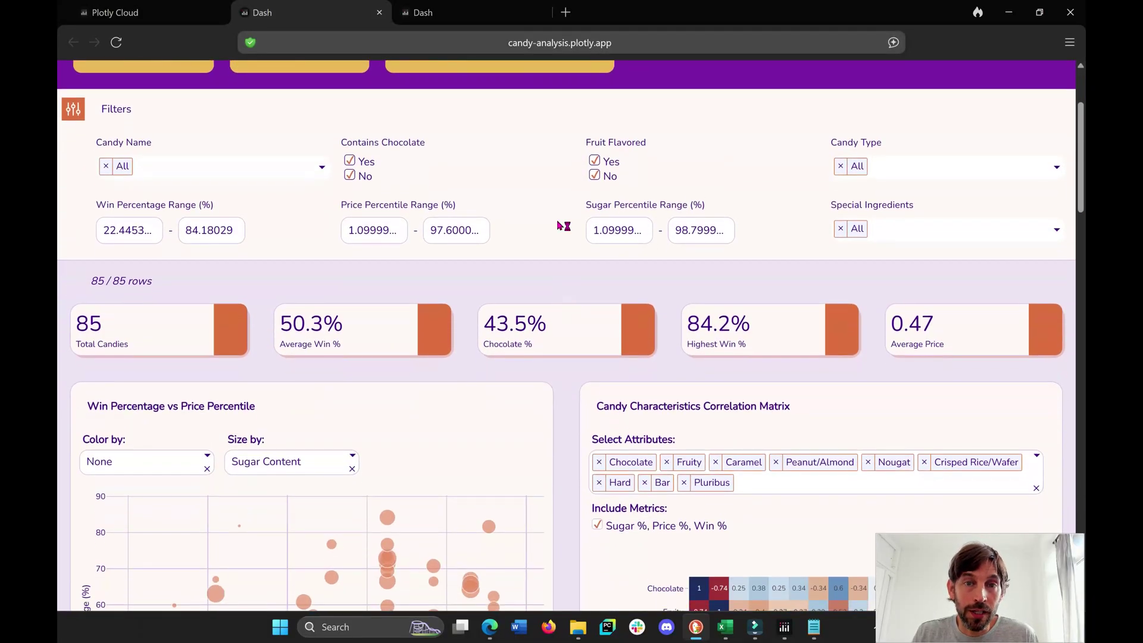
scroll(562, 225, up, 3)
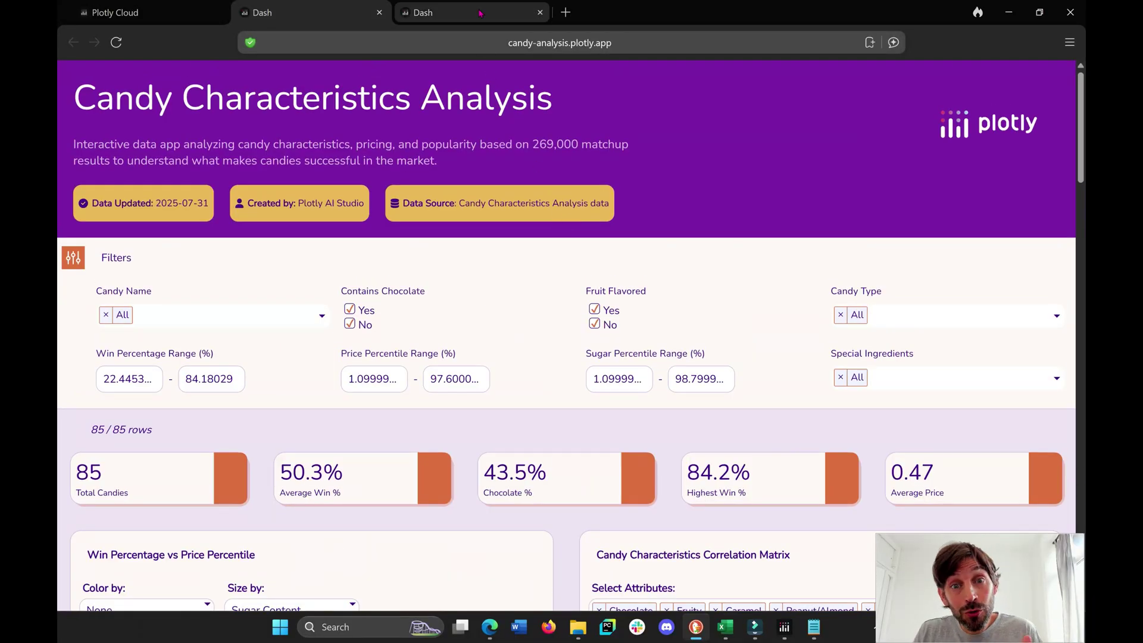
Step: Examine the Central Park squirrel app's charts and data table, and return to the candy analysis app's charts
click(453, 12)
scroll(567, 296, down, 5)
scroll(568, 296, down, 10)
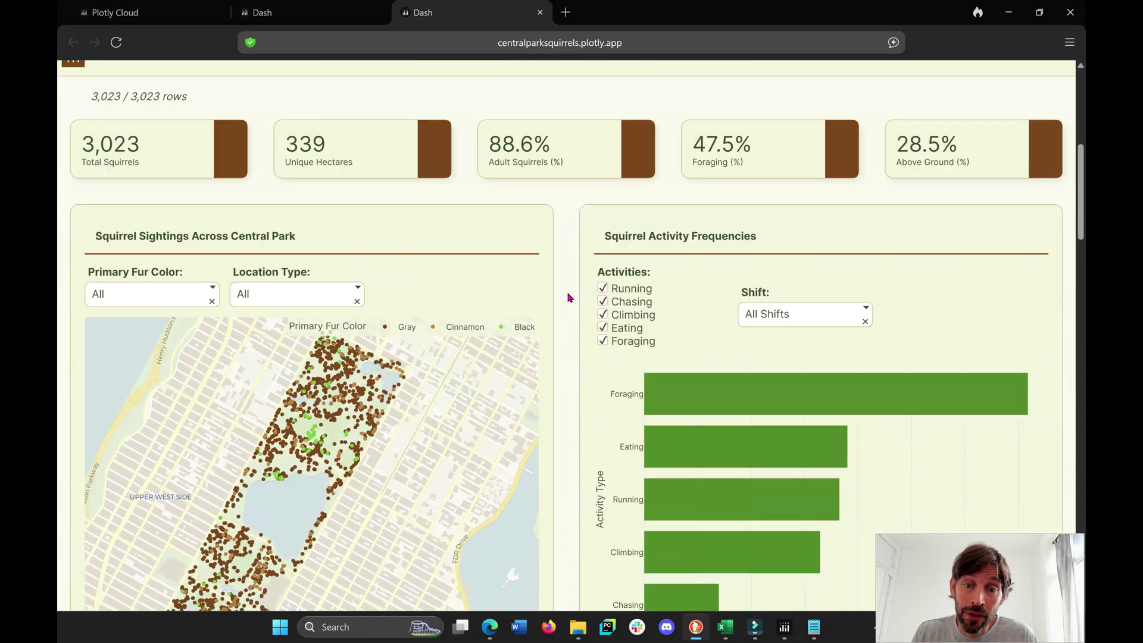
scroll(568, 297, down, 11)
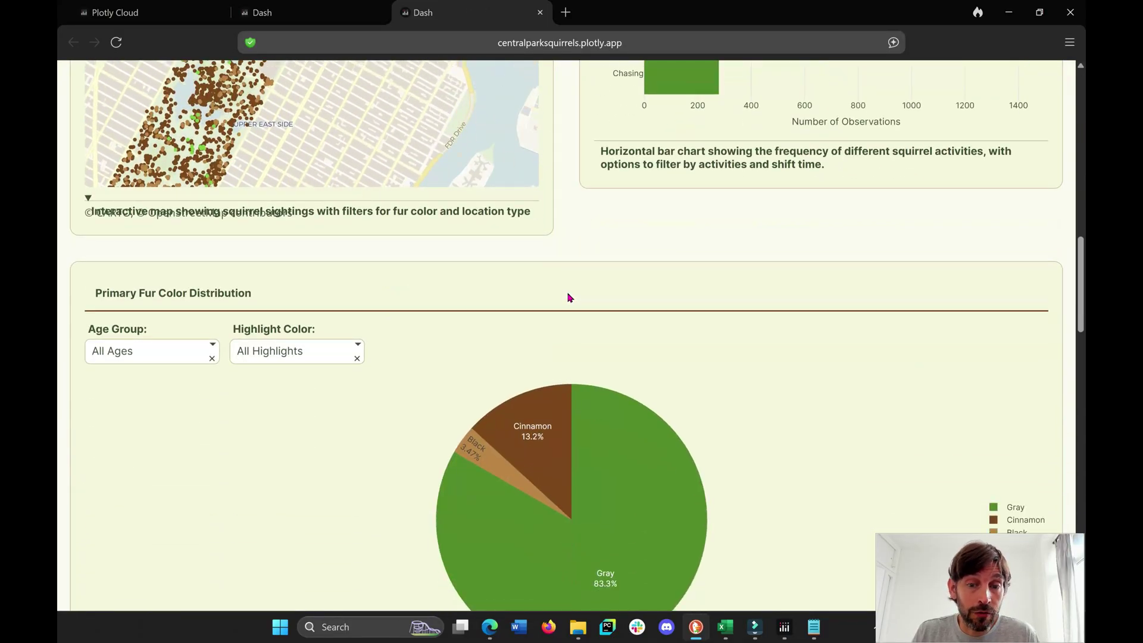
scroll(567, 298, down, 10)
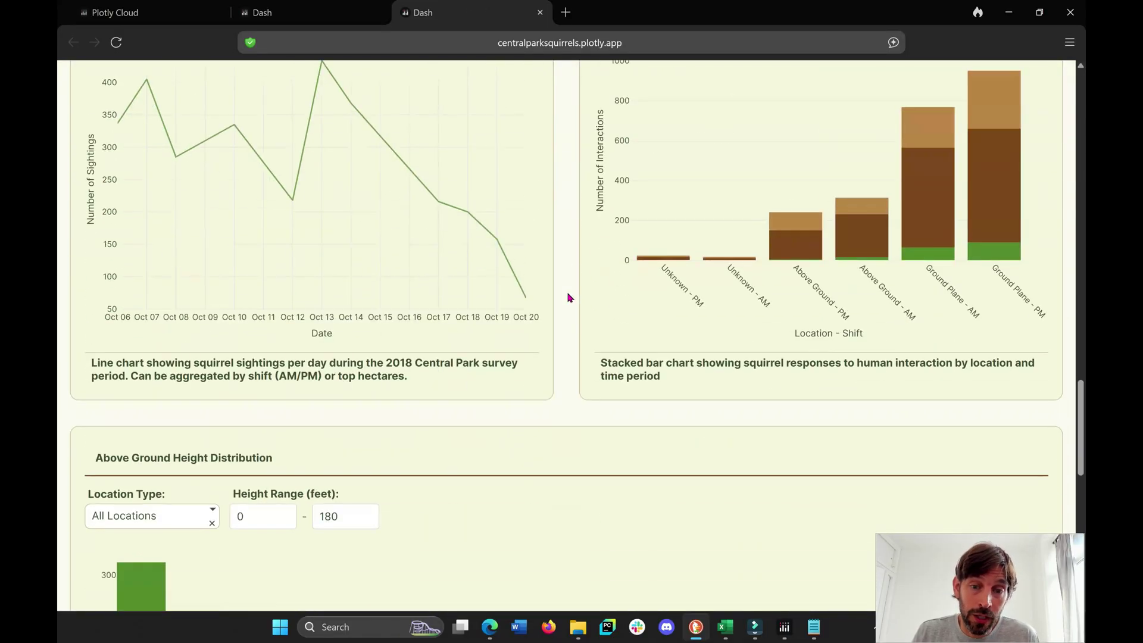
scroll(591, 557, down, 6)
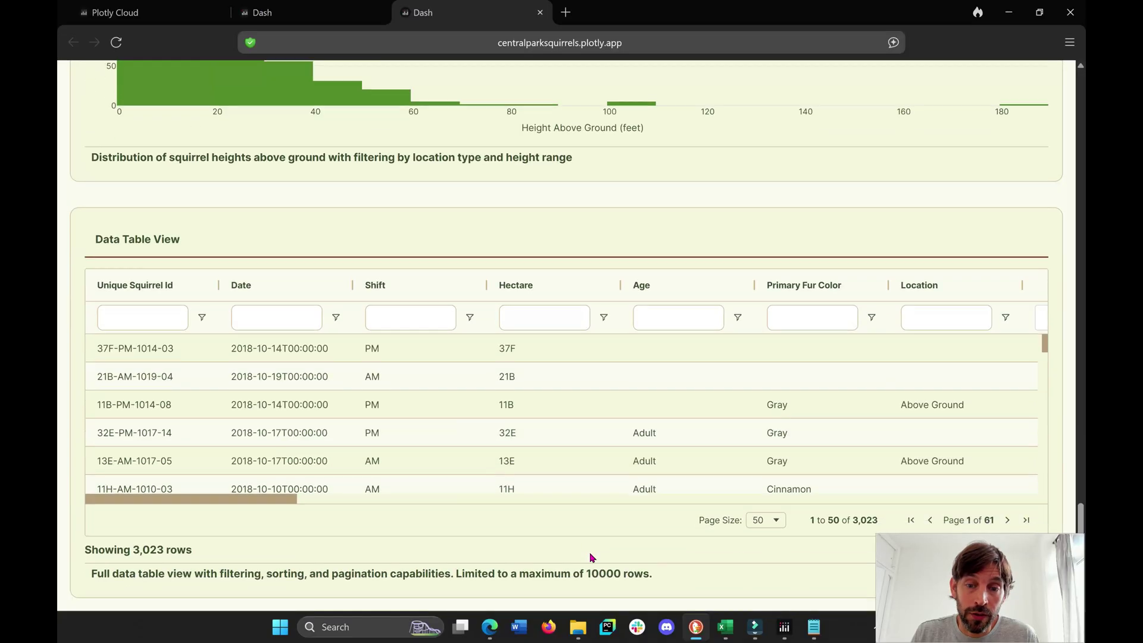
key(Home)
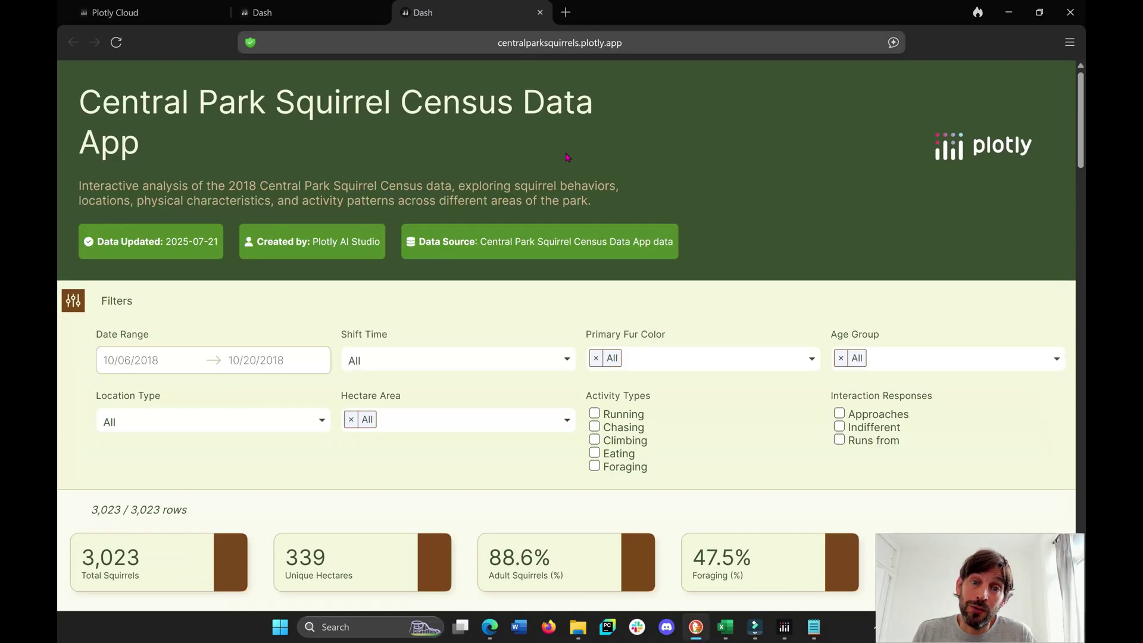
click(347, 12)
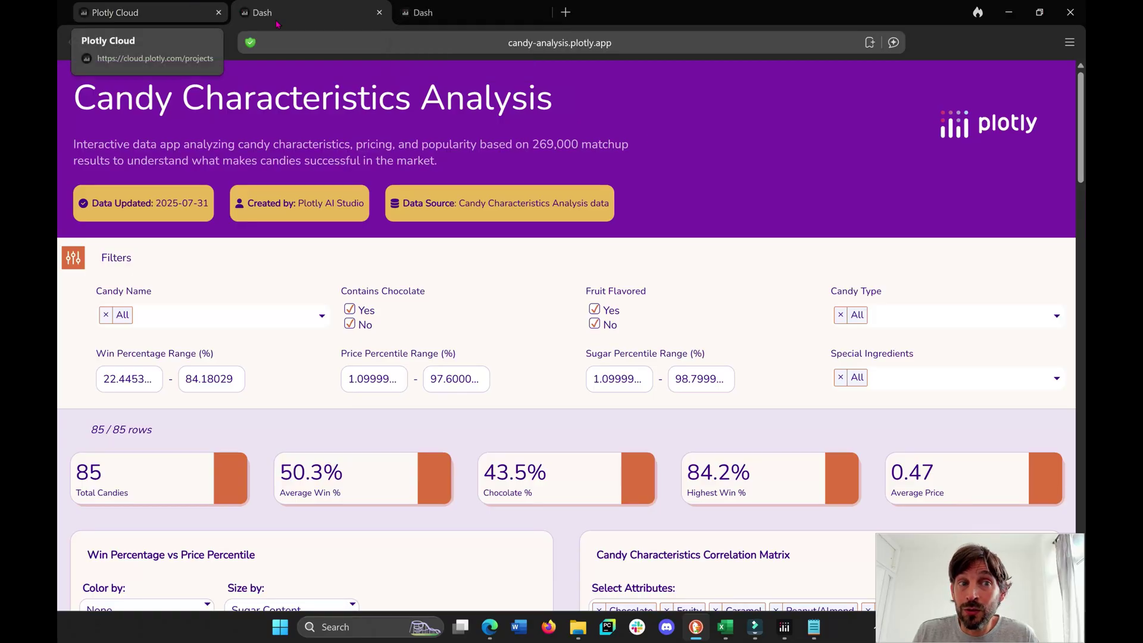
scroll(778, 334, down, 9)
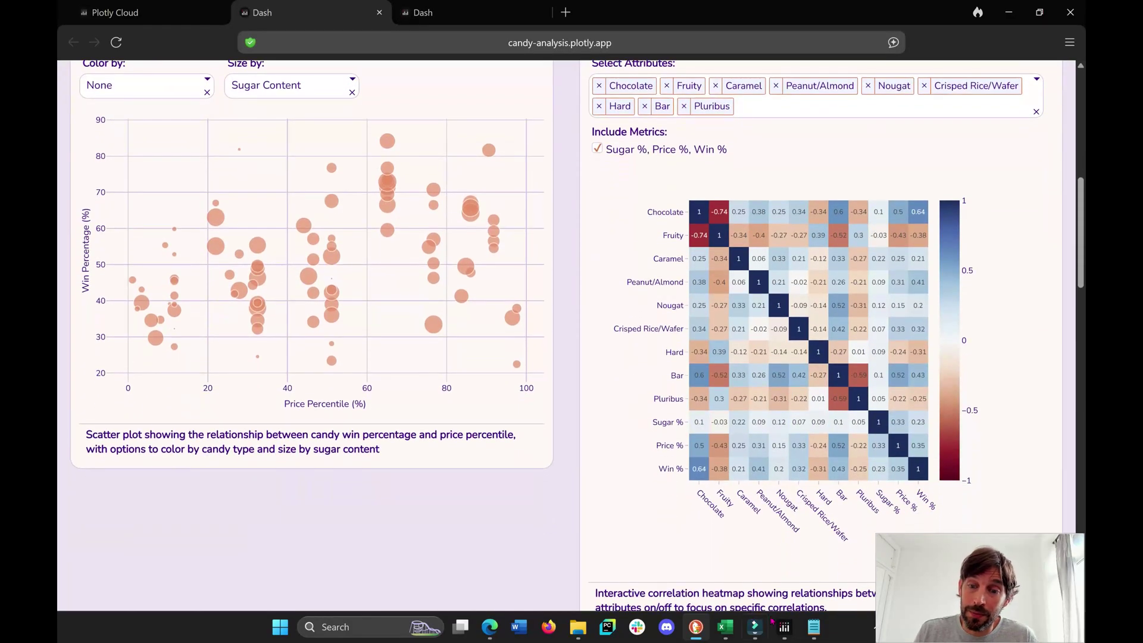
Step: Switch to Plotly Studio and upload europe_monthly_electricity.csv from the Downloads folder as the project data
click(784, 627)
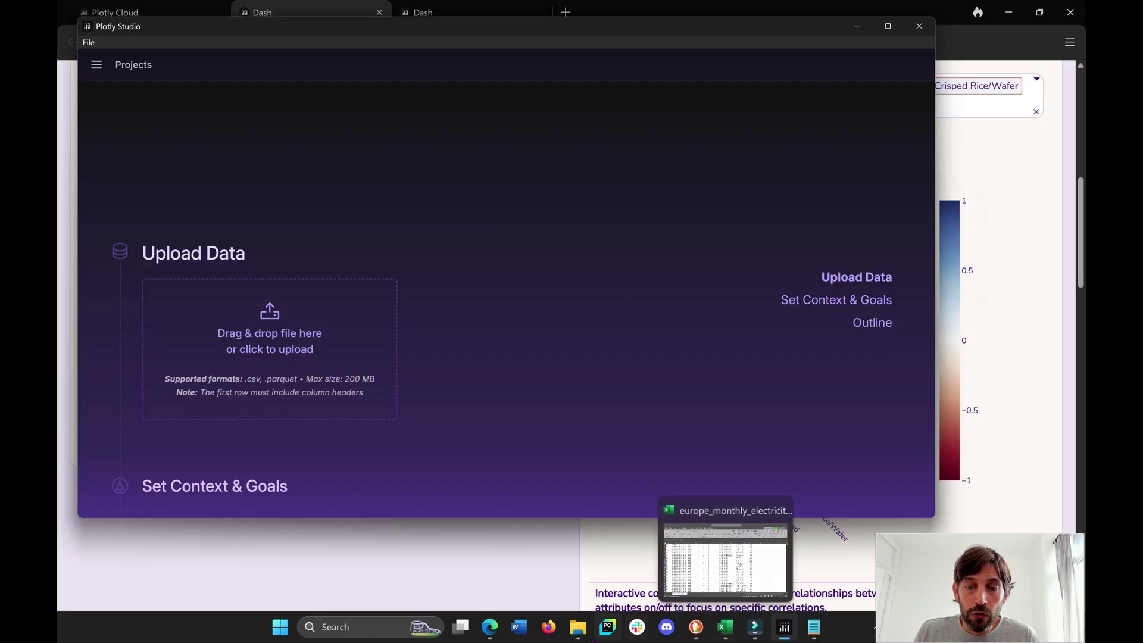
click(576, 635)
drag(528, 214, 261, 348)
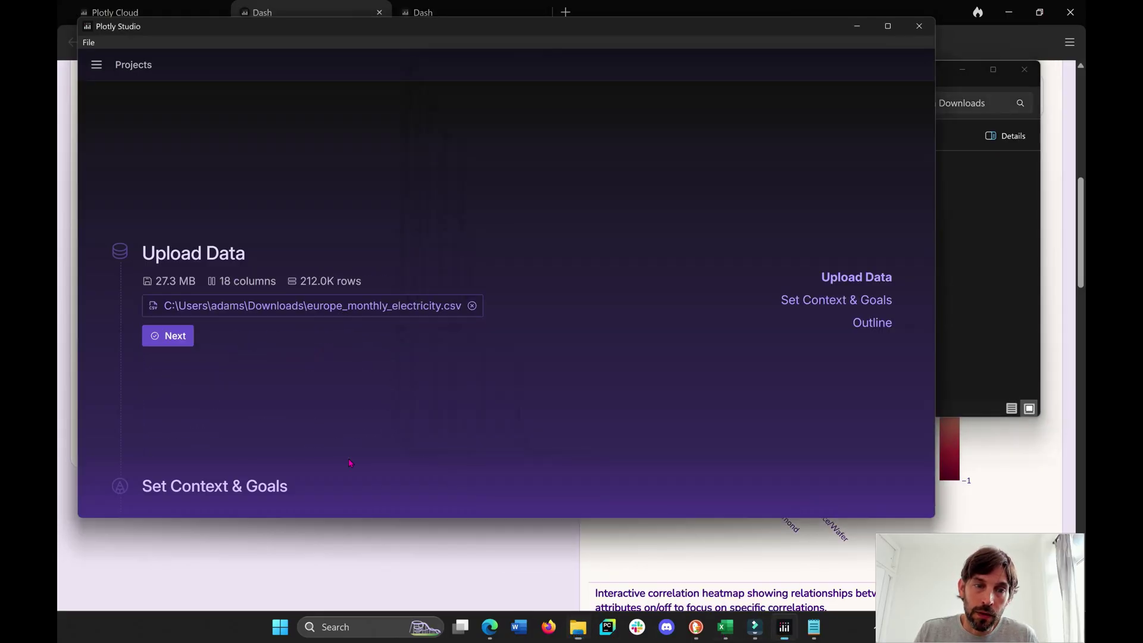
Step: Accept the uploaded data, skip the context and goals, and generate the app outline
click(166, 335)
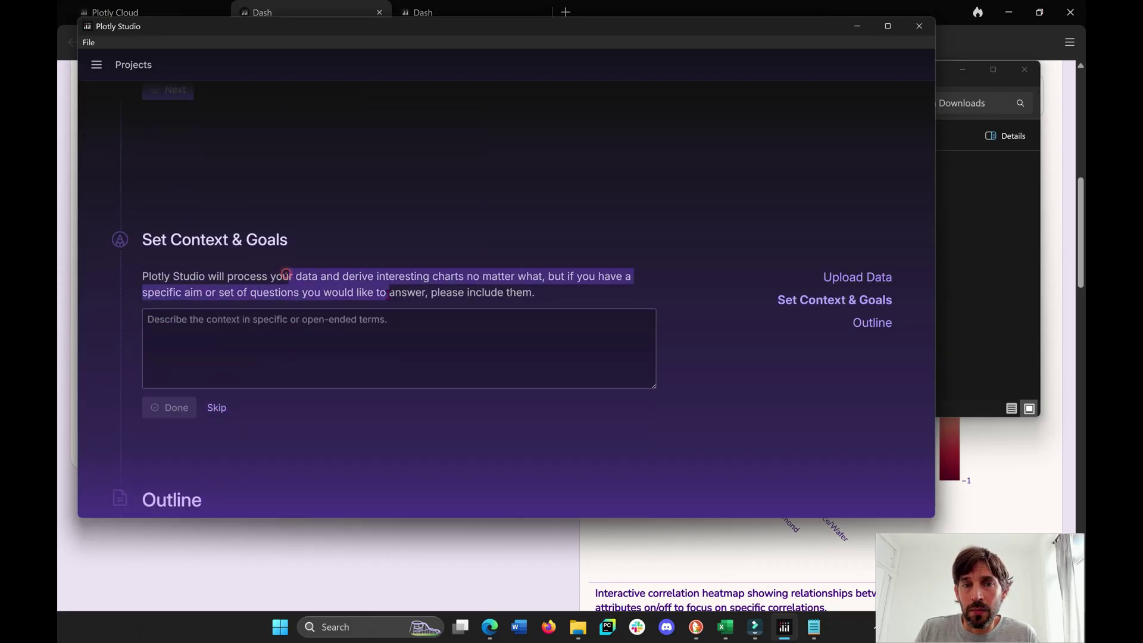
click(209, 410)
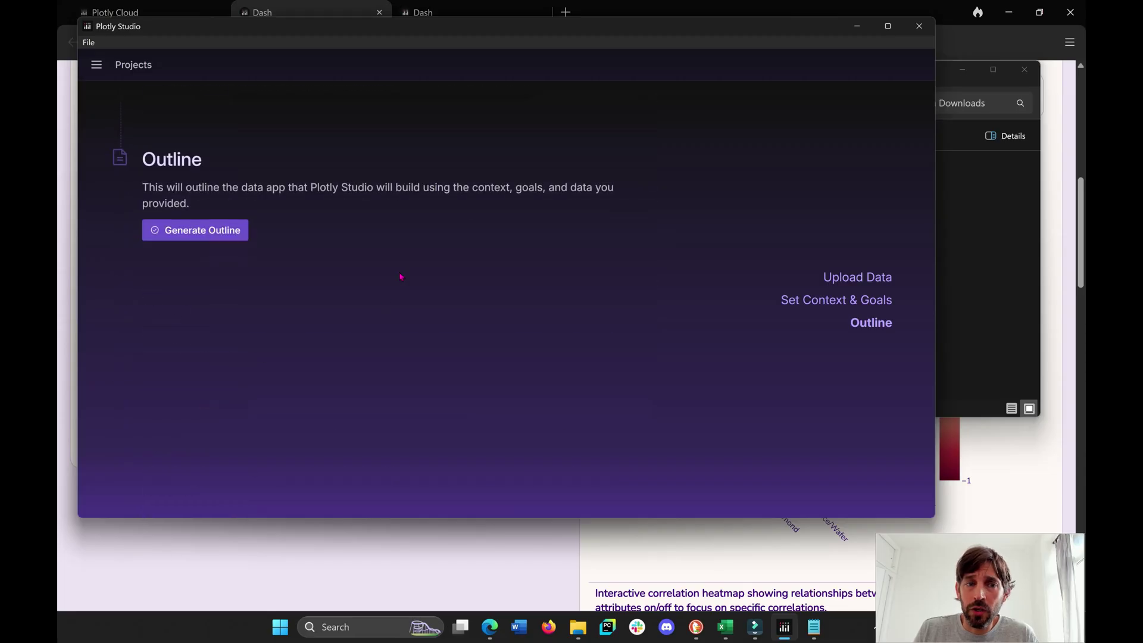
click(195, 230)
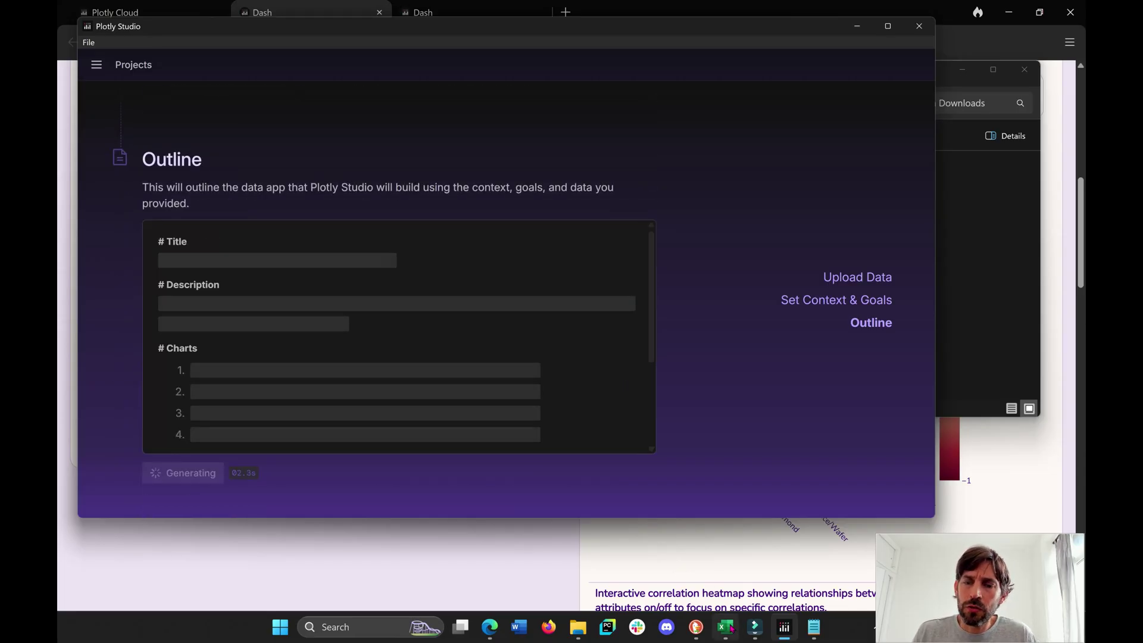
Step: Look at the source rows of europe_monthly_electricity in Excel and return to the outline in Plotly Studio
click(725, 626)
drag(431, 231, 764, 528)
mouse_move(697, 629)
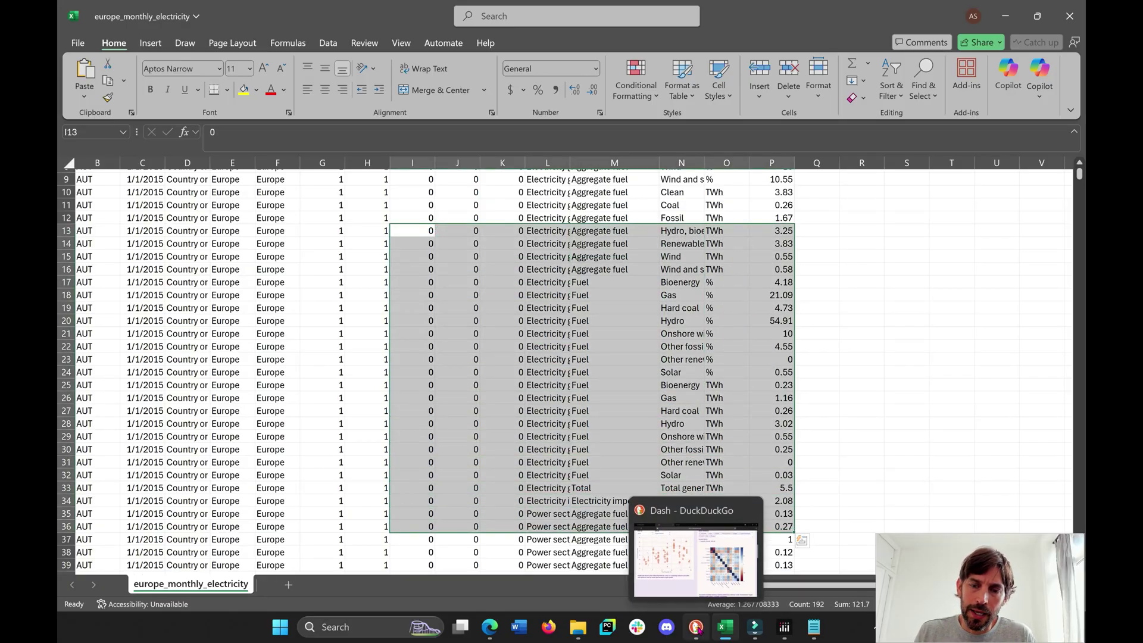
click(784, 627)
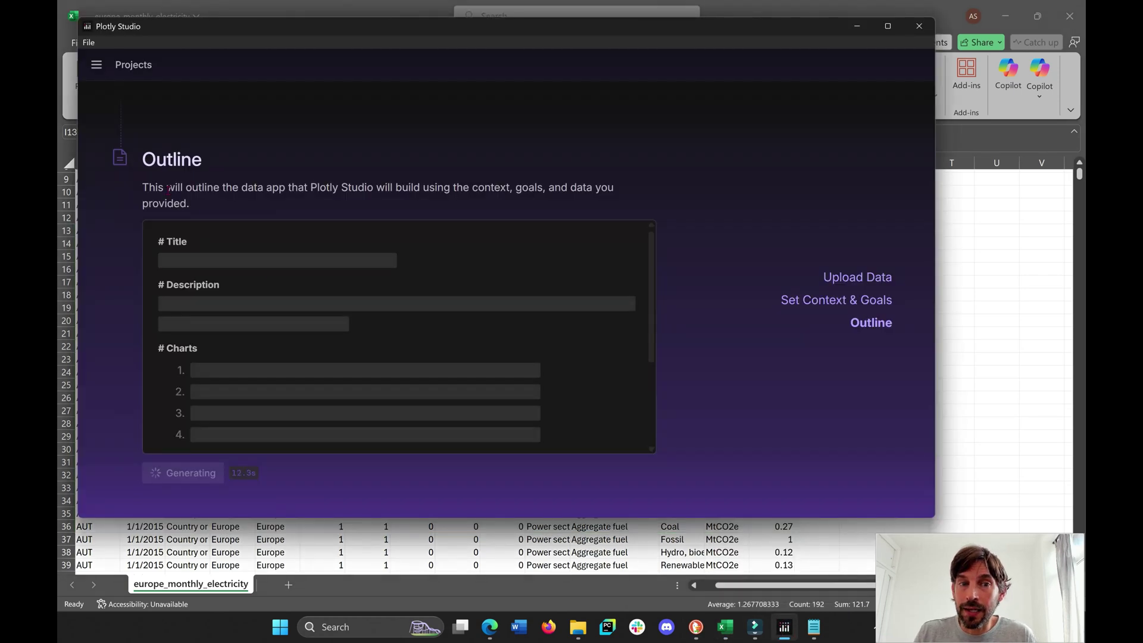
drag(168, 190, 189, 204)
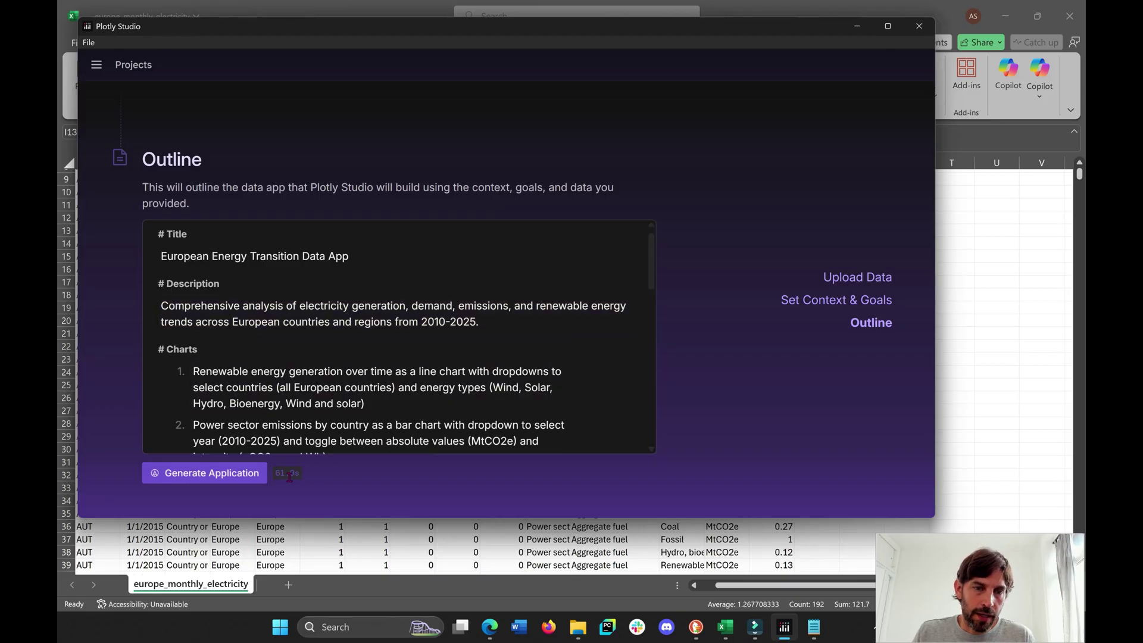
Step: Review the generated outline's proposed charts, global filters and theme
scroll(331, 362, down, 2)
scroll(331, 362, down, 5)
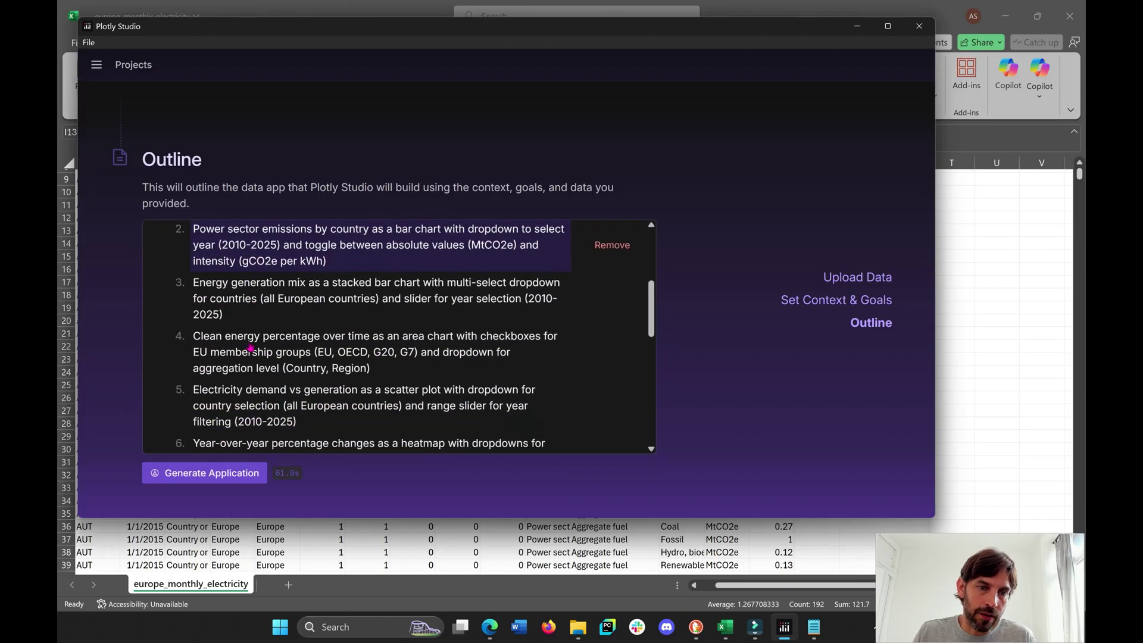
scroll(250, 347, down, 1)
scroll(282, 421, down, 3)
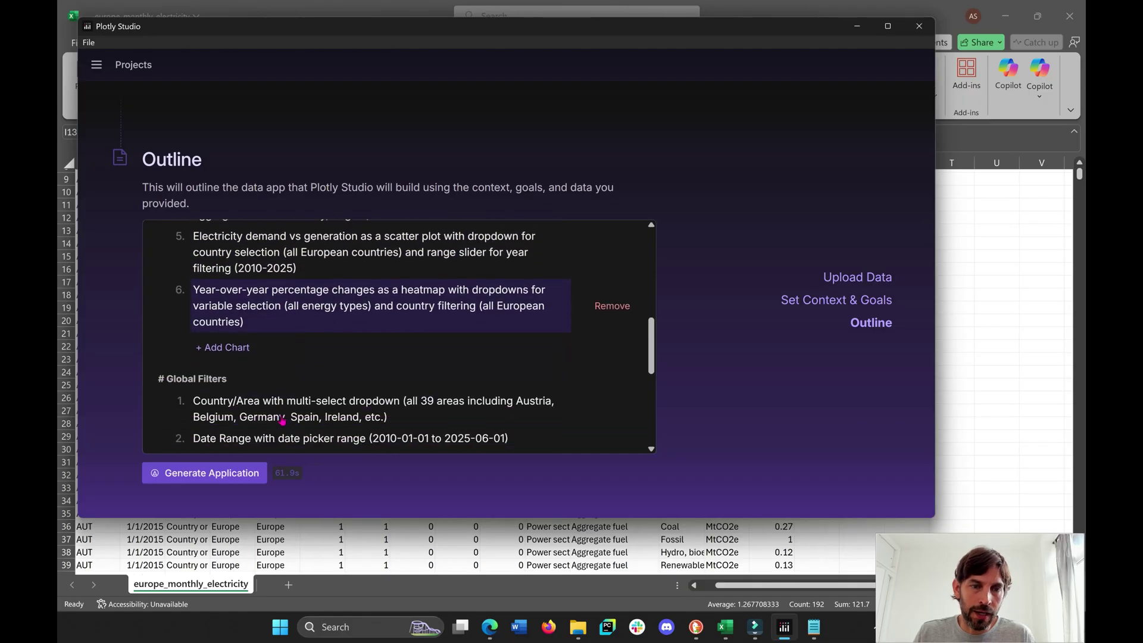
scroll(326, 335, down, 6)
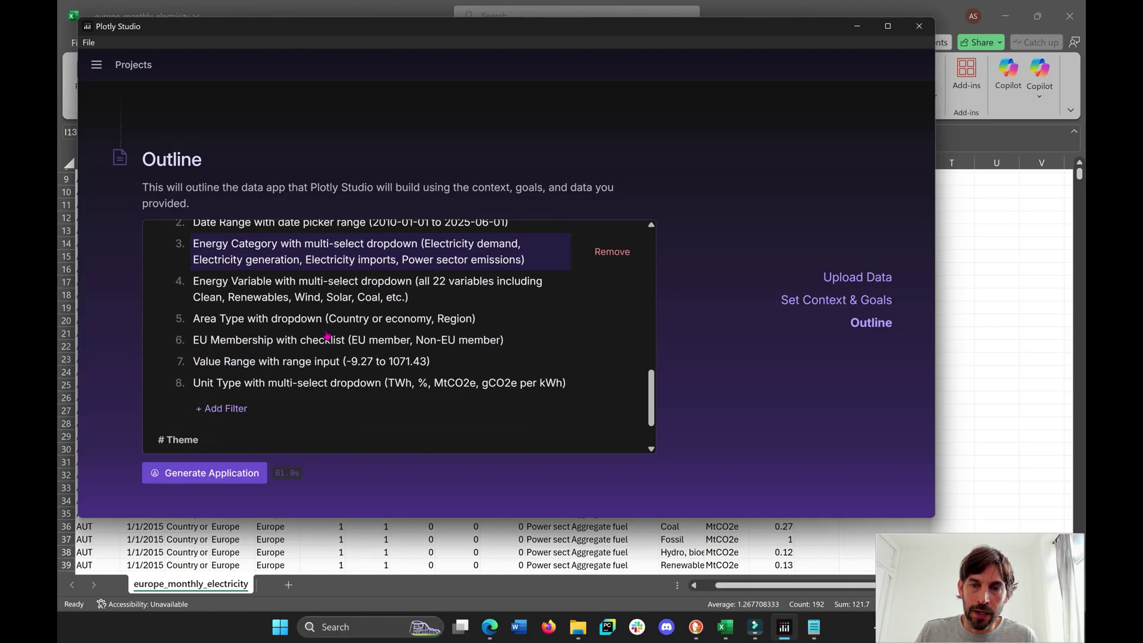
scroll(326, 335, up, 4)
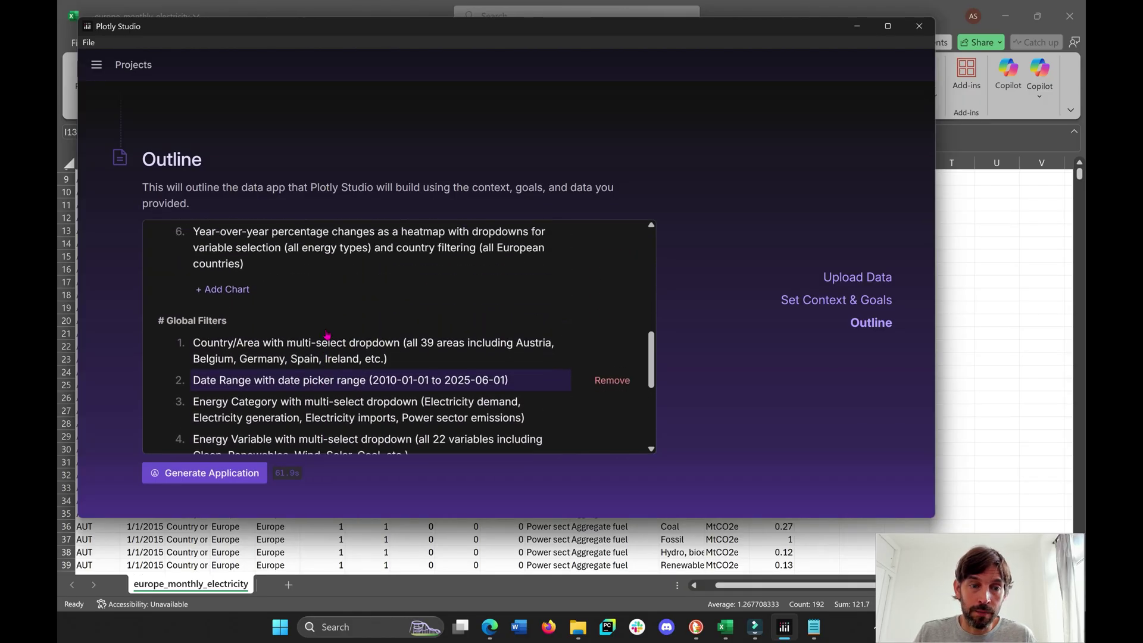
scroll(326, 336, up, 1)
scroll(353, 367, down, 6)
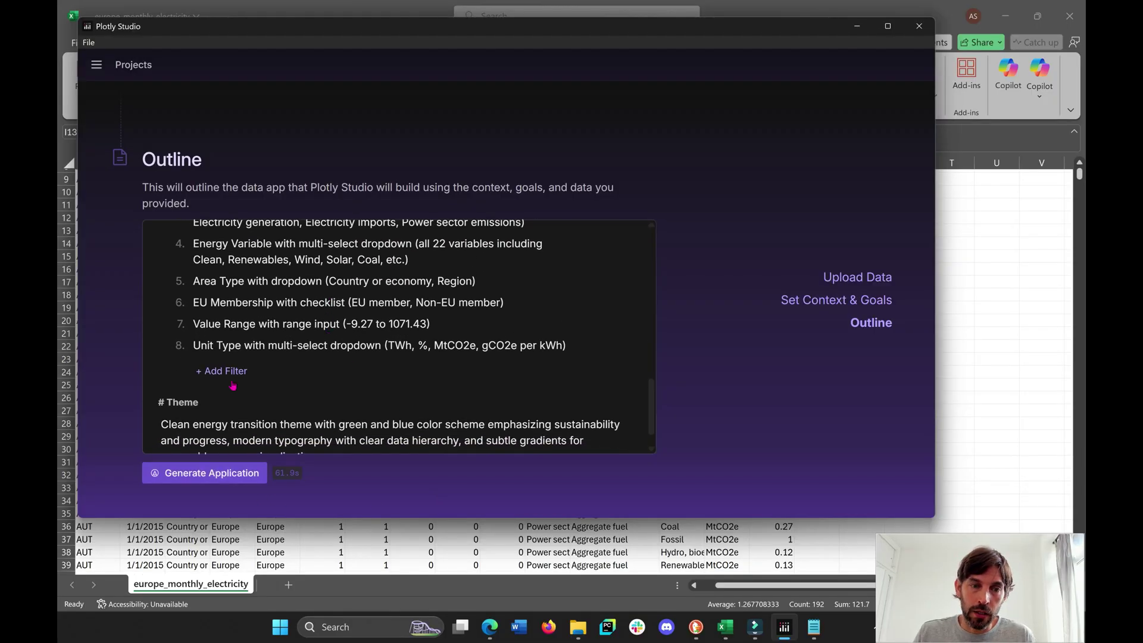
click(275, 336)
click(377, 324)
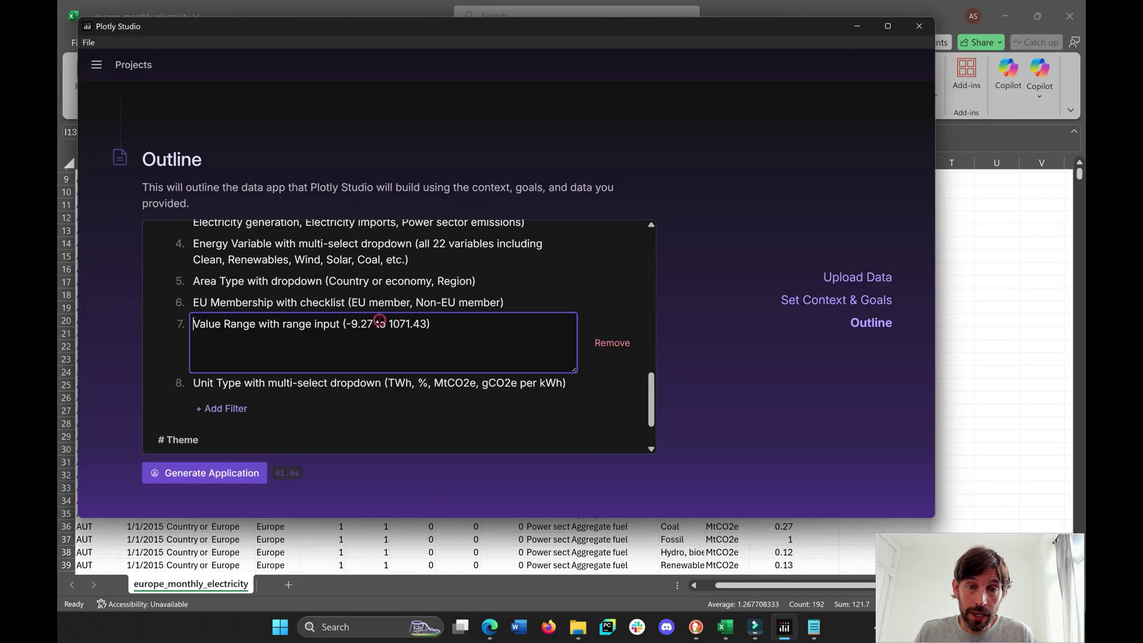
click(748, 372)
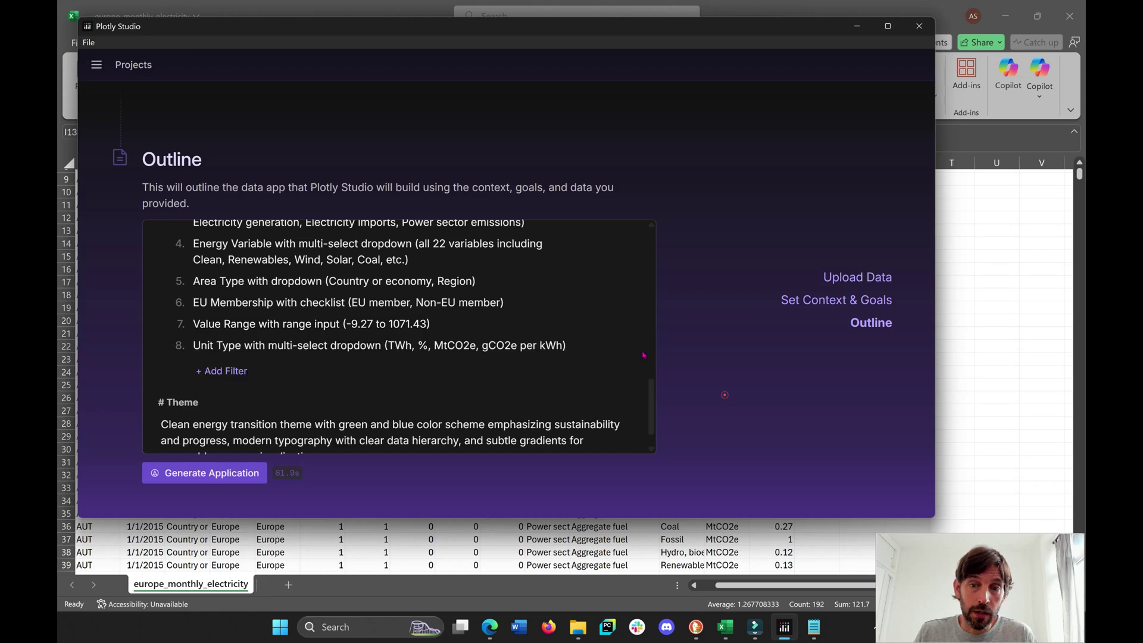
Step: Recheck the outline's charts and generate the application from it
scroll(565, 320, up, 10)
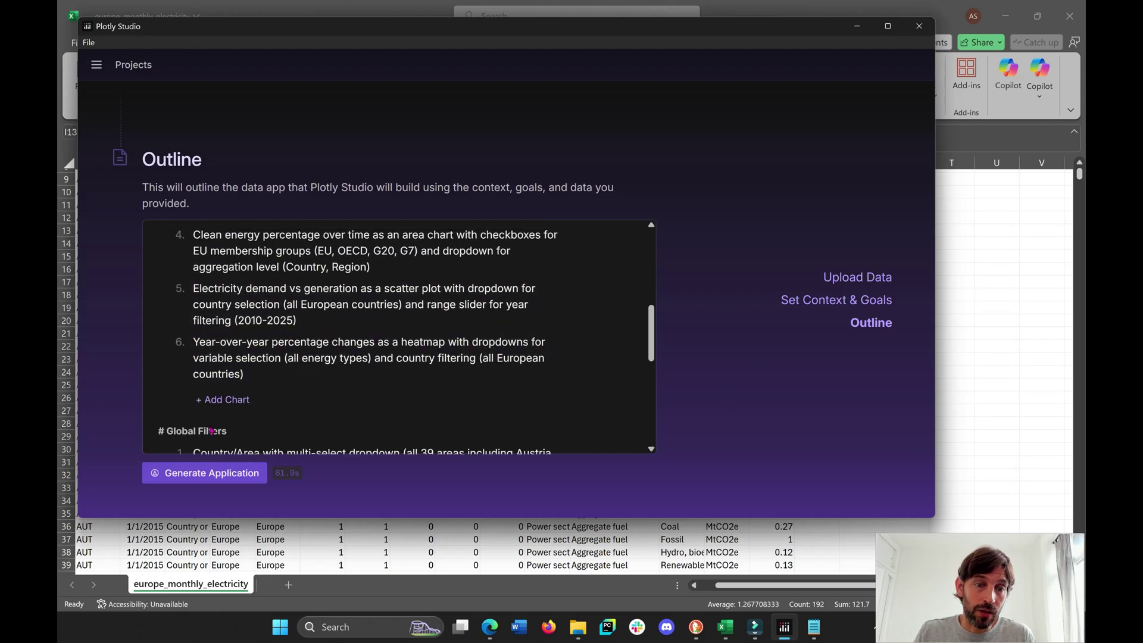
scroll(208, 434, up, 5)
scroll(210, 390, up, 2)
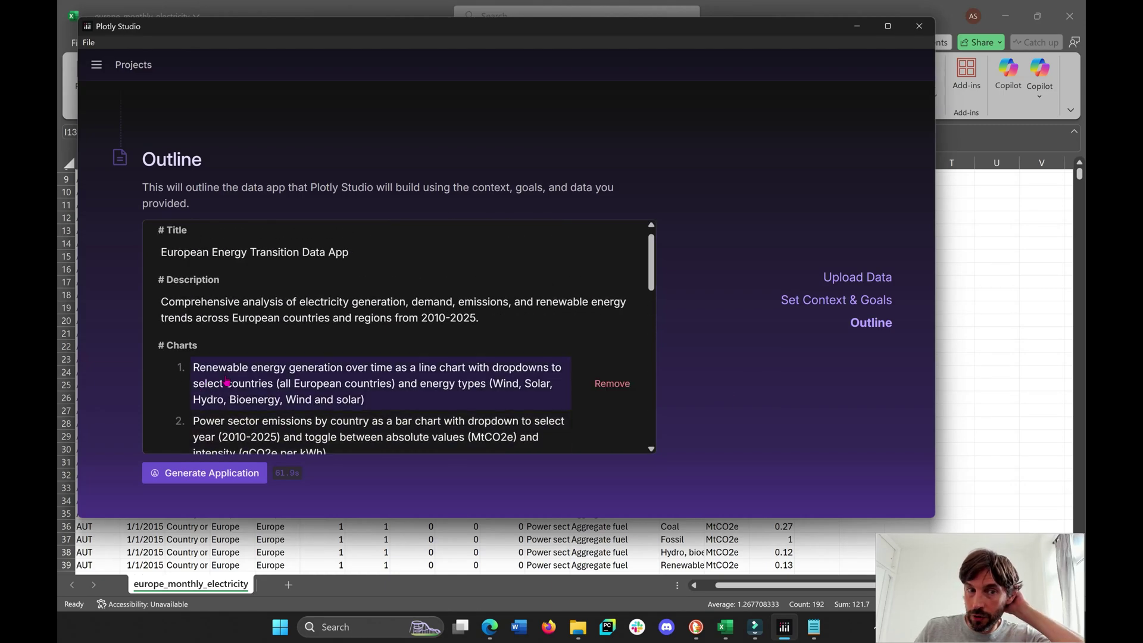
click(225, 478)
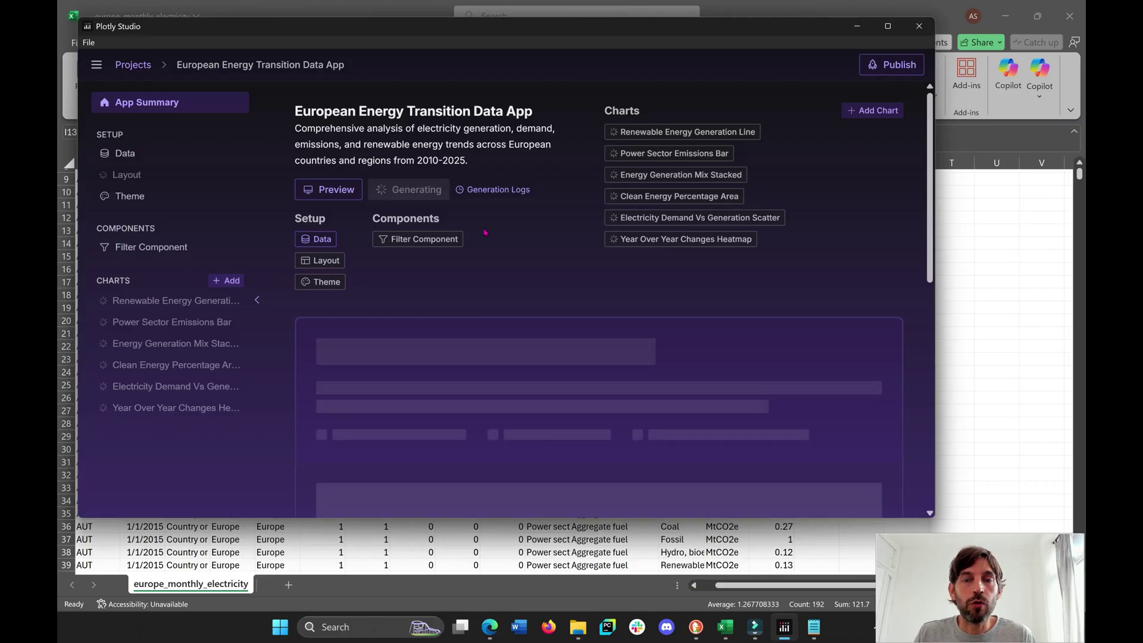
scroll(485, 233, down, 3)
scroll(485, 232, up, 2)
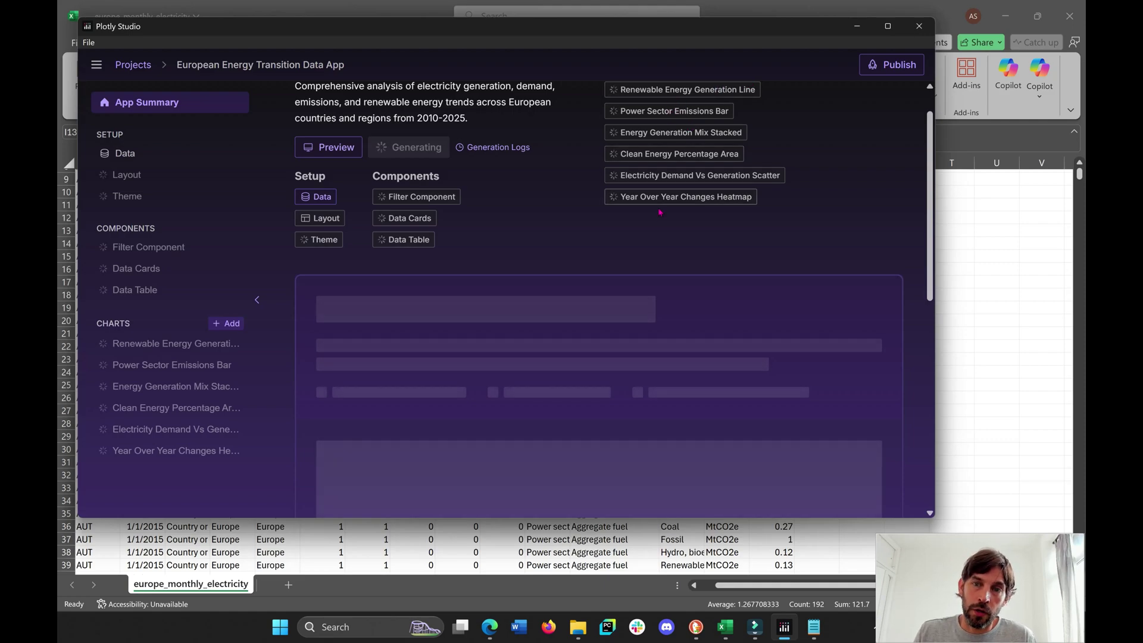
scroll(569, 192, up, 1)
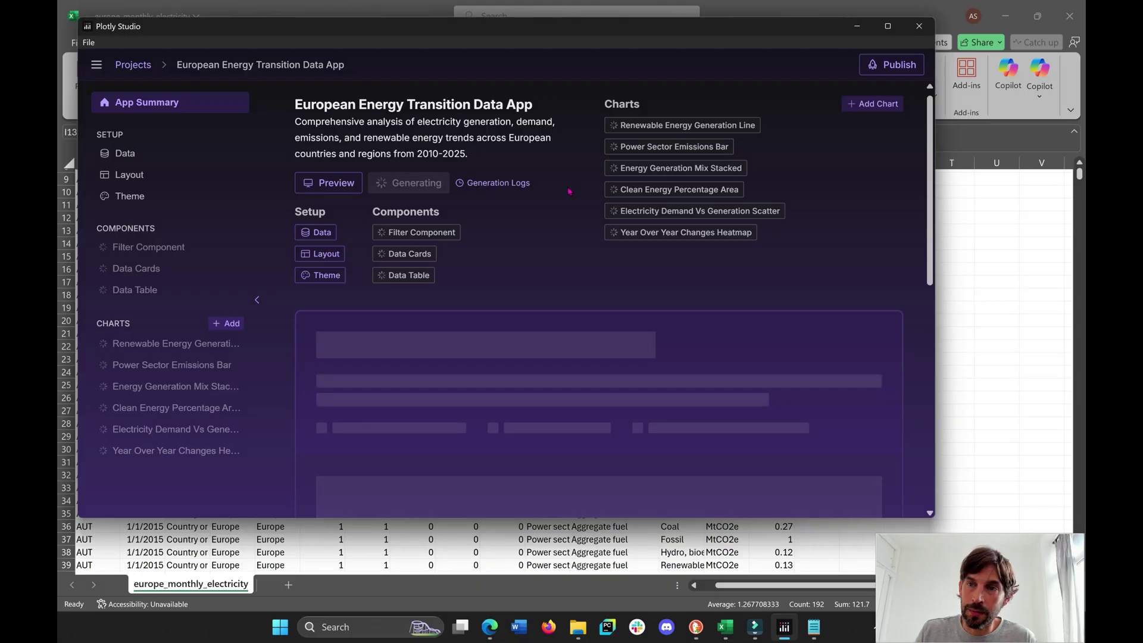
Step: Review the generated app's header and filter section, including the options of the Area Type filter
scroll(509, 272, down, 4)
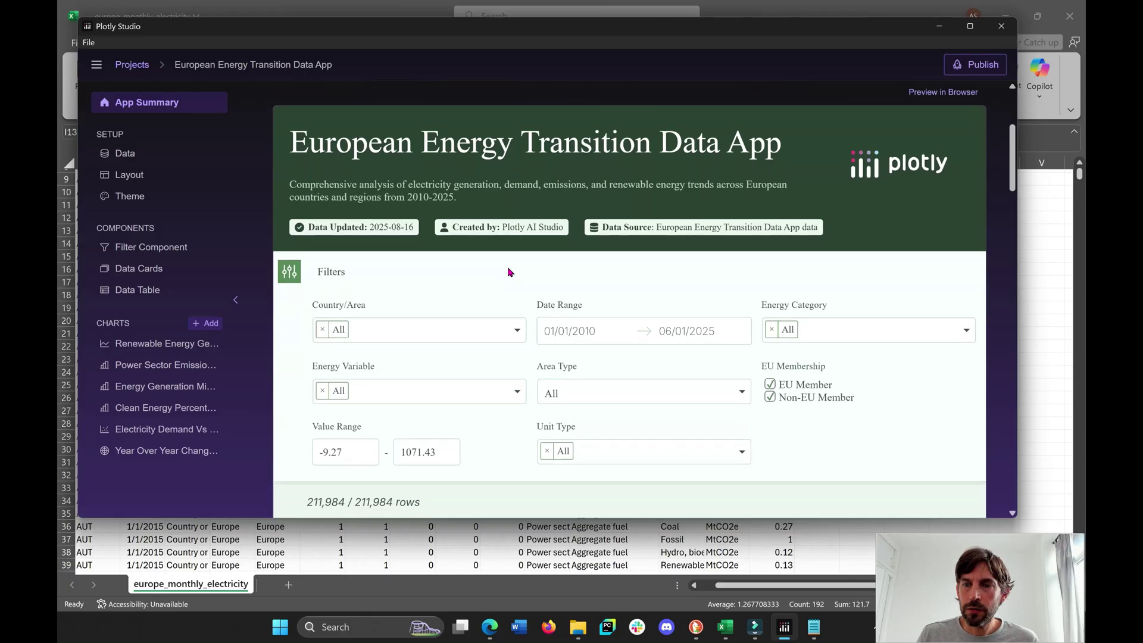
scroll(675, 245, down, 1)
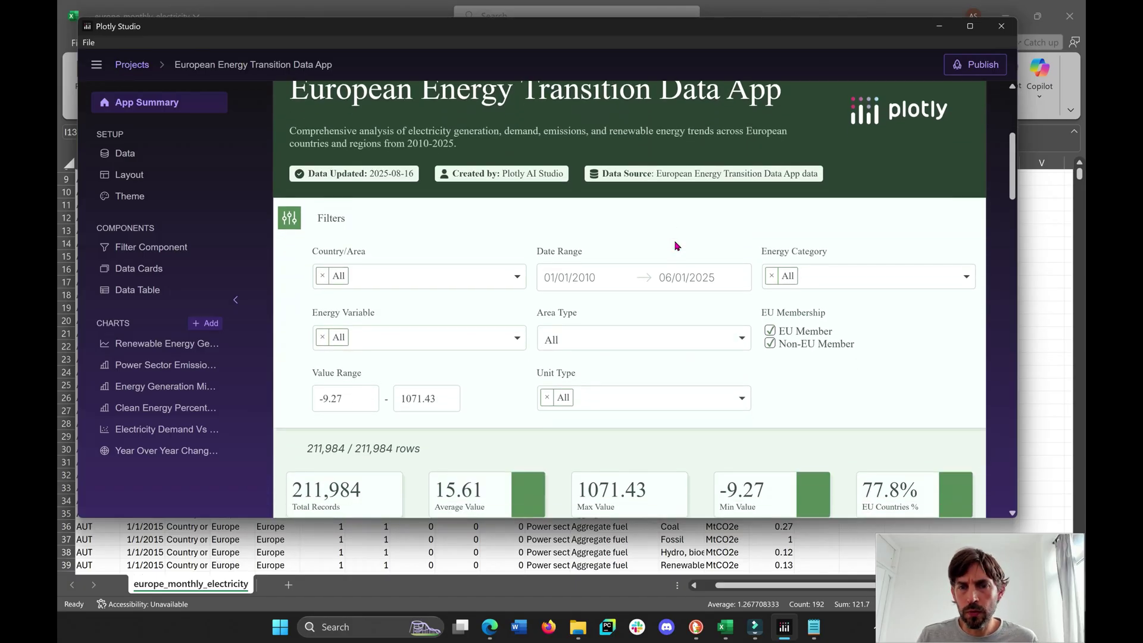
scroll(516, 227, down, 2)
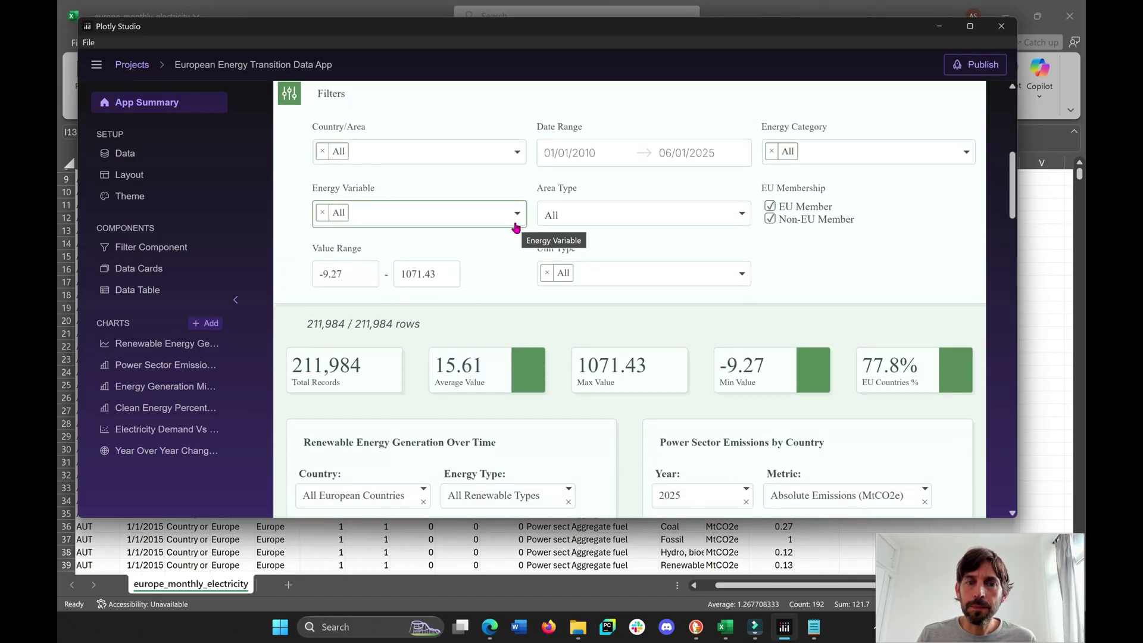
scroll(540, 305, up, 2)
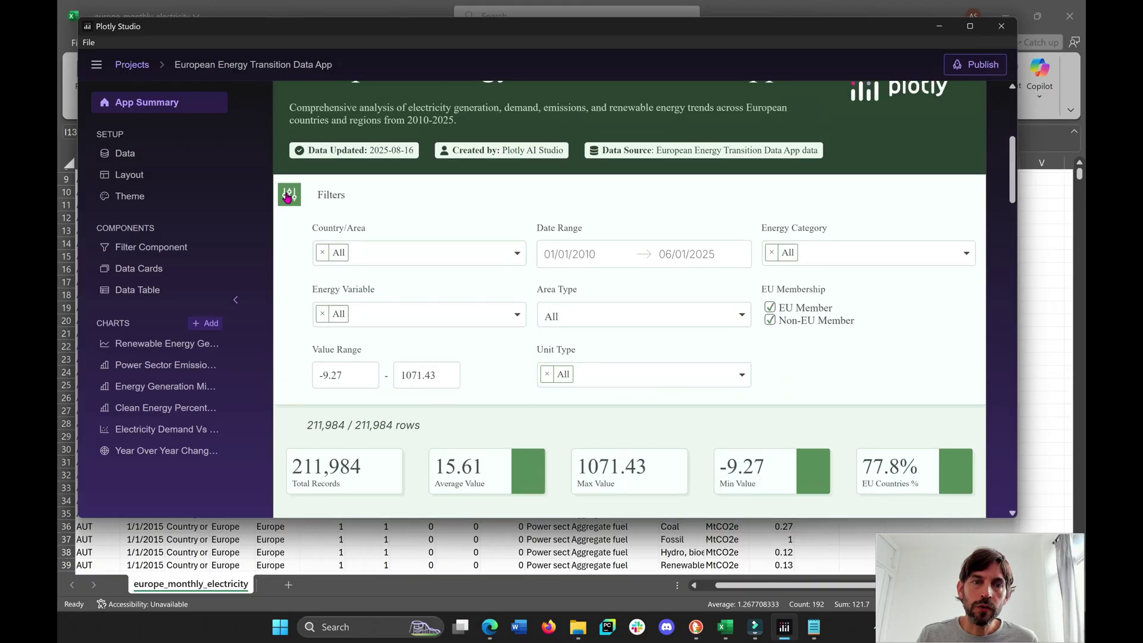
click(288, 196)
click(288, 195)
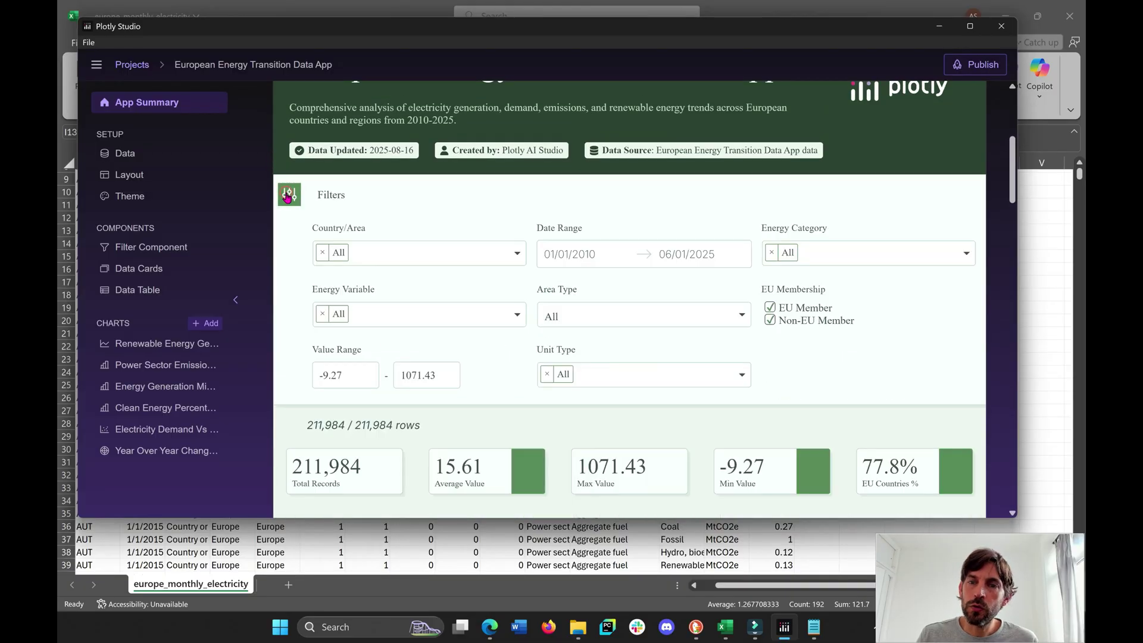
click(600, 316)
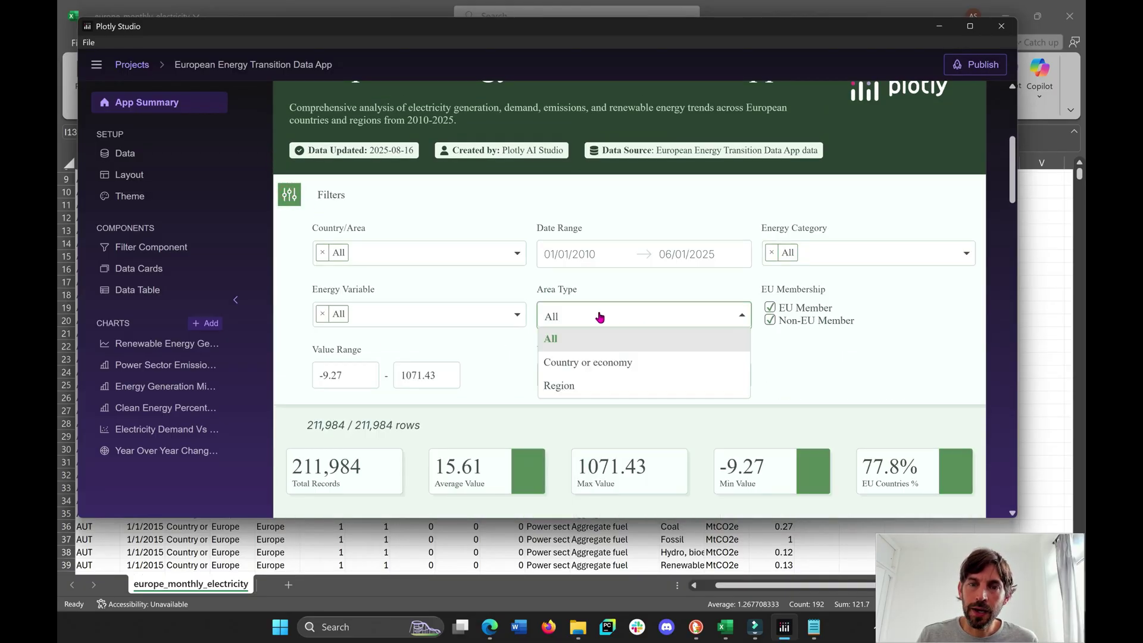
click(475, 291)
click(433, 317)
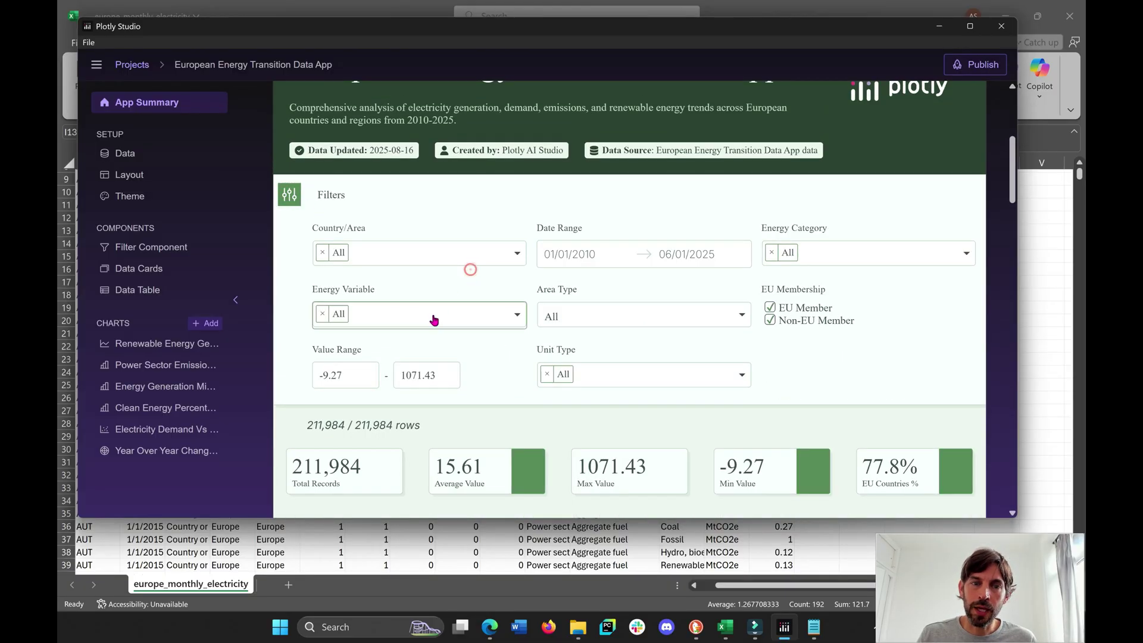
click(446, 285)
Step: Look through the app's data cards, all six charts and the Energy Data Table, ending at the Year-over-Year Changes Heatmap
scroll(448, 286, down, 3)
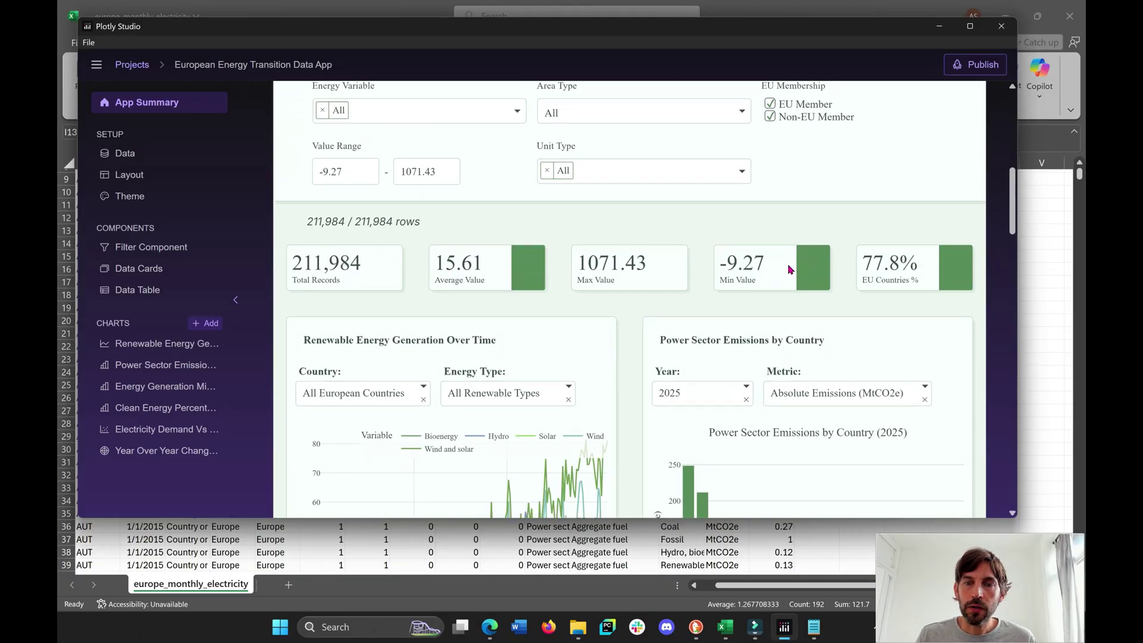
scroll(637, 351, down, 3)
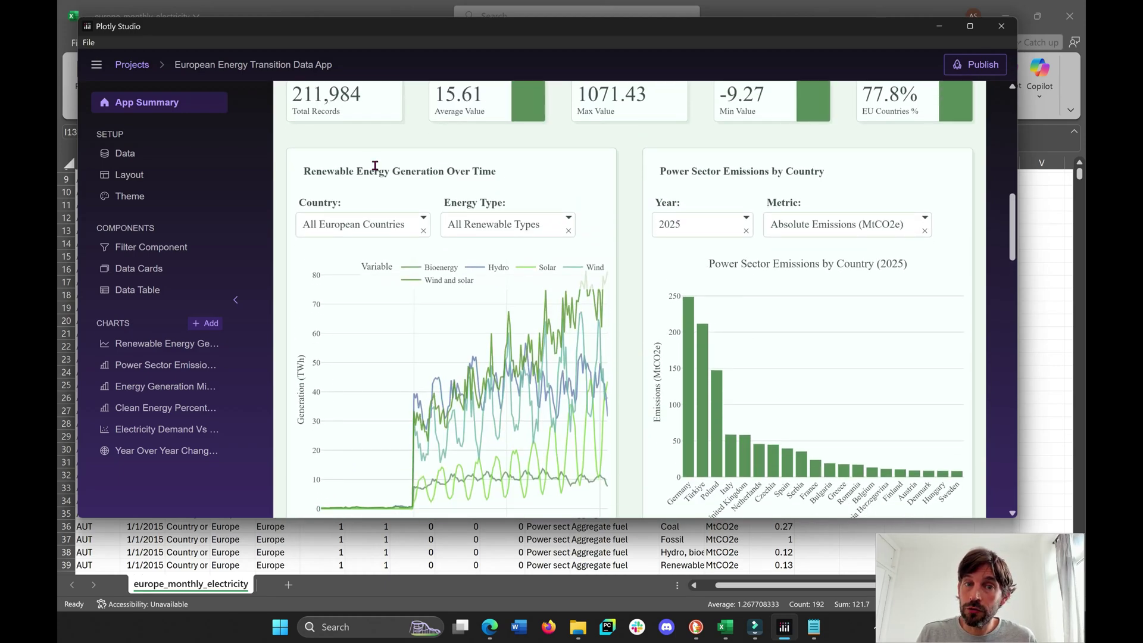
scroll(649, 243, down, 5)
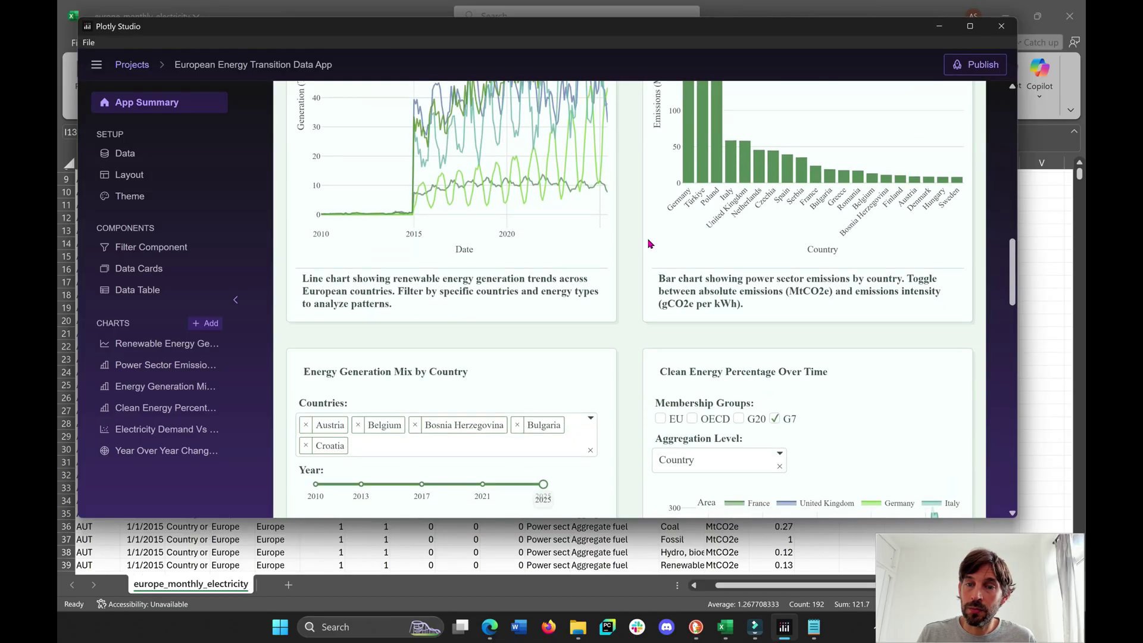
scroll(630, 277, down, 5)
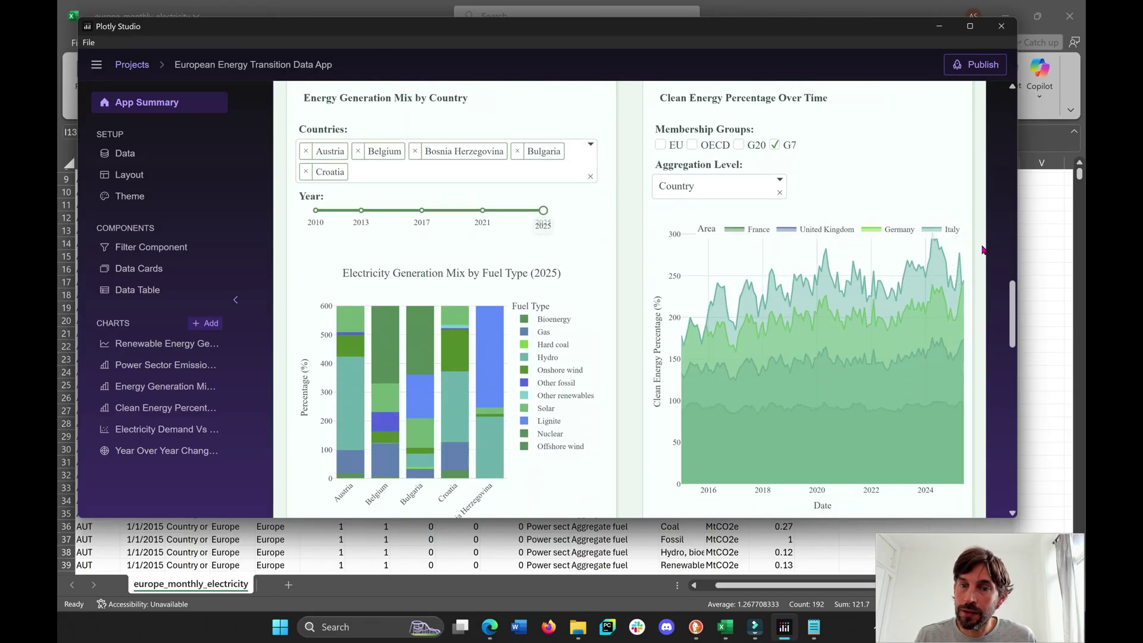
scroll(643, 325, down, 10)
scroll(642, 327, down, 3)
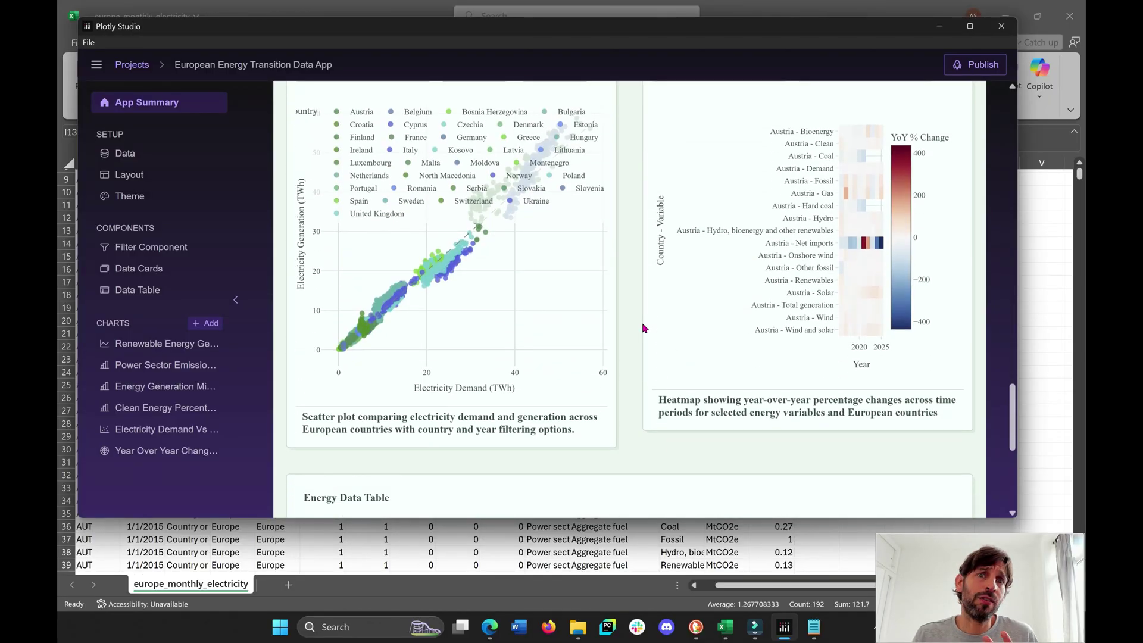
scroll(641, 328, down, 7)
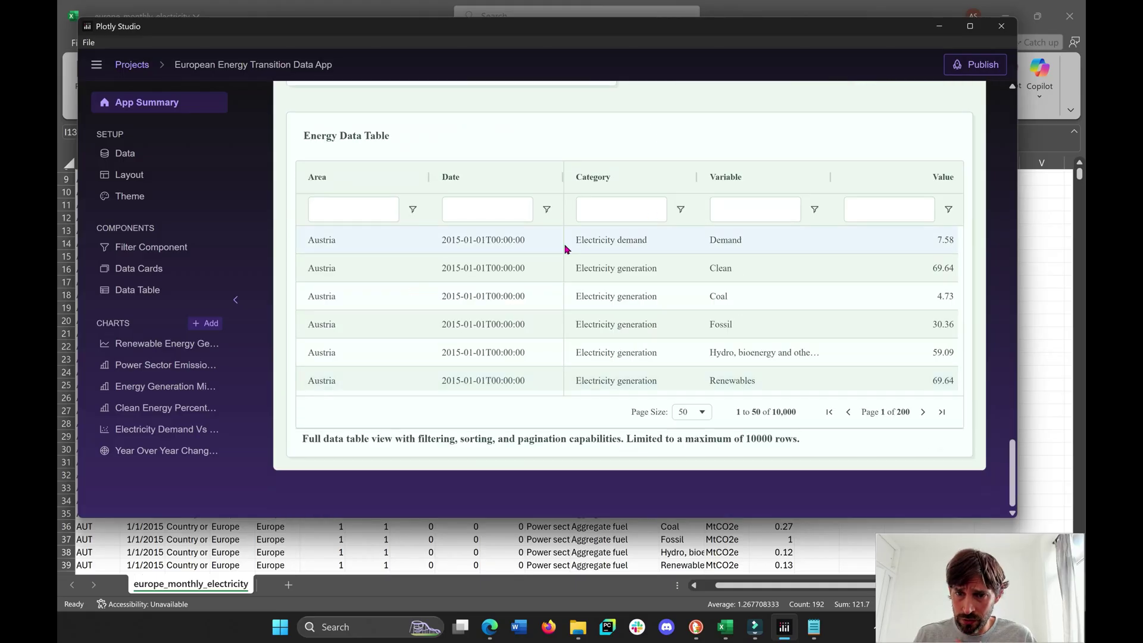
scroll(677, 198, up, 10)
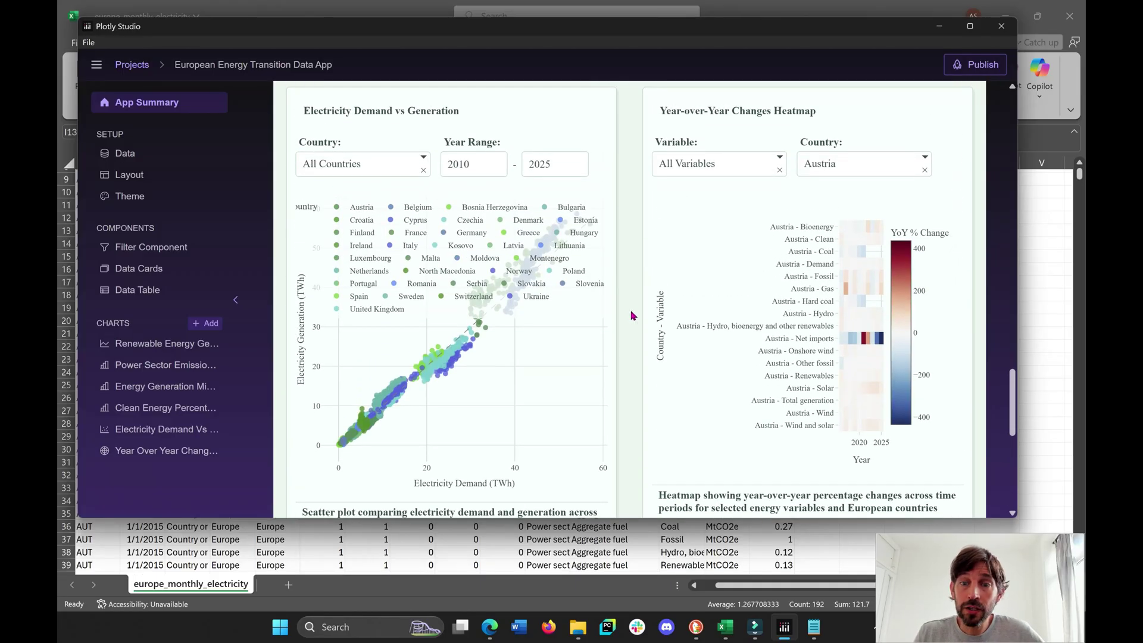
scroll(632, 316, up, 1)
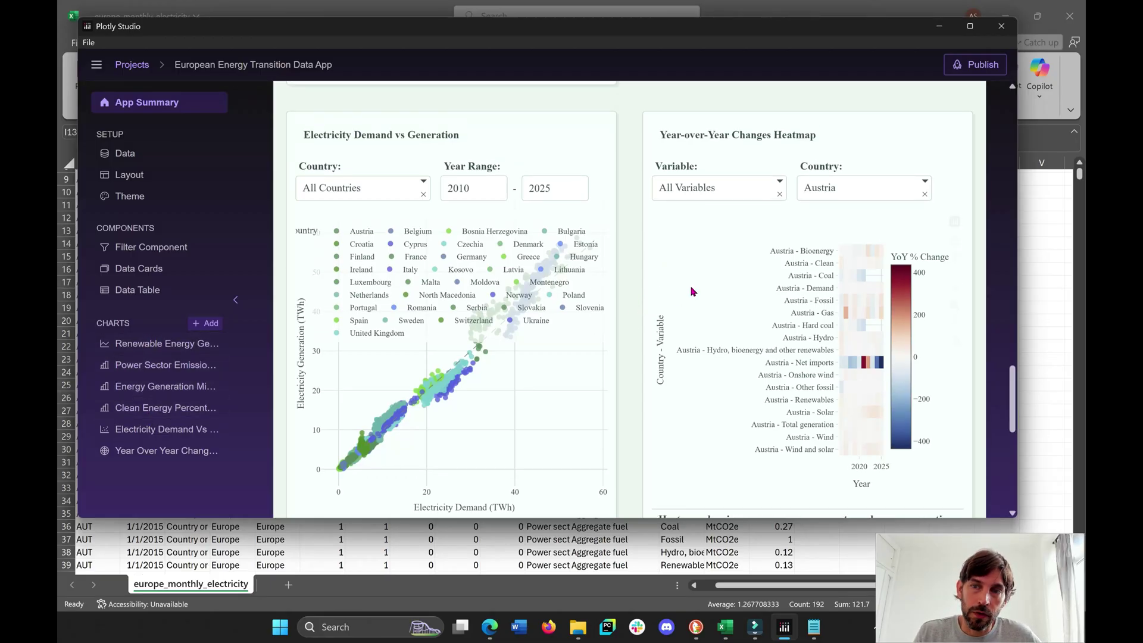
Step: Examine the Year-over-Year Changes Heatmap and the choices in its Country filter without changing the selection
click(911, 189)
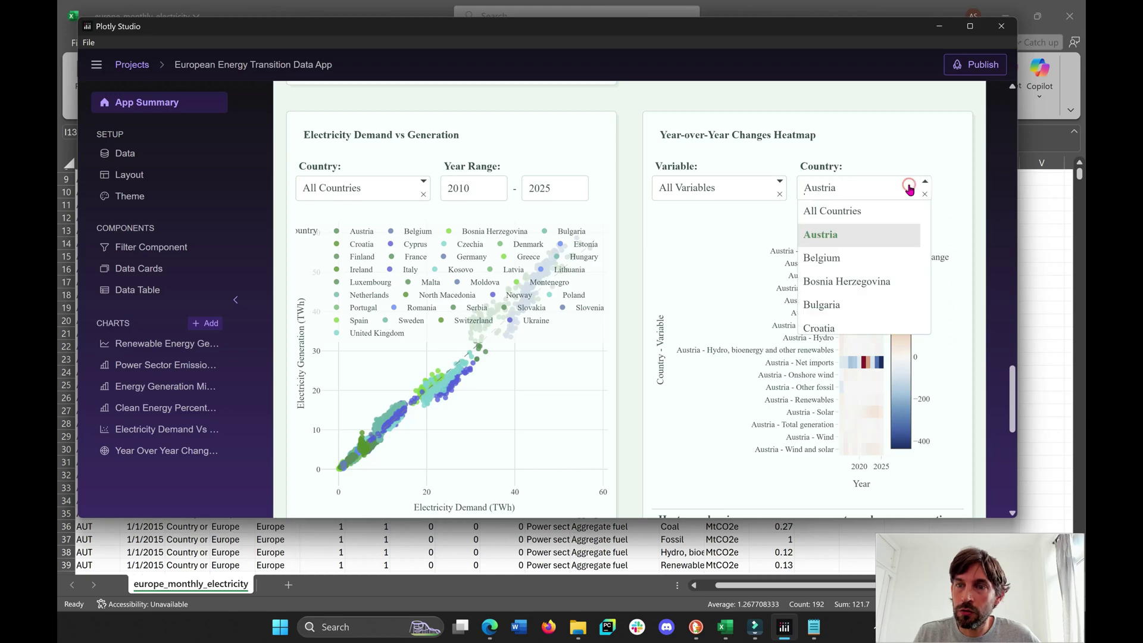
click(982, 332)
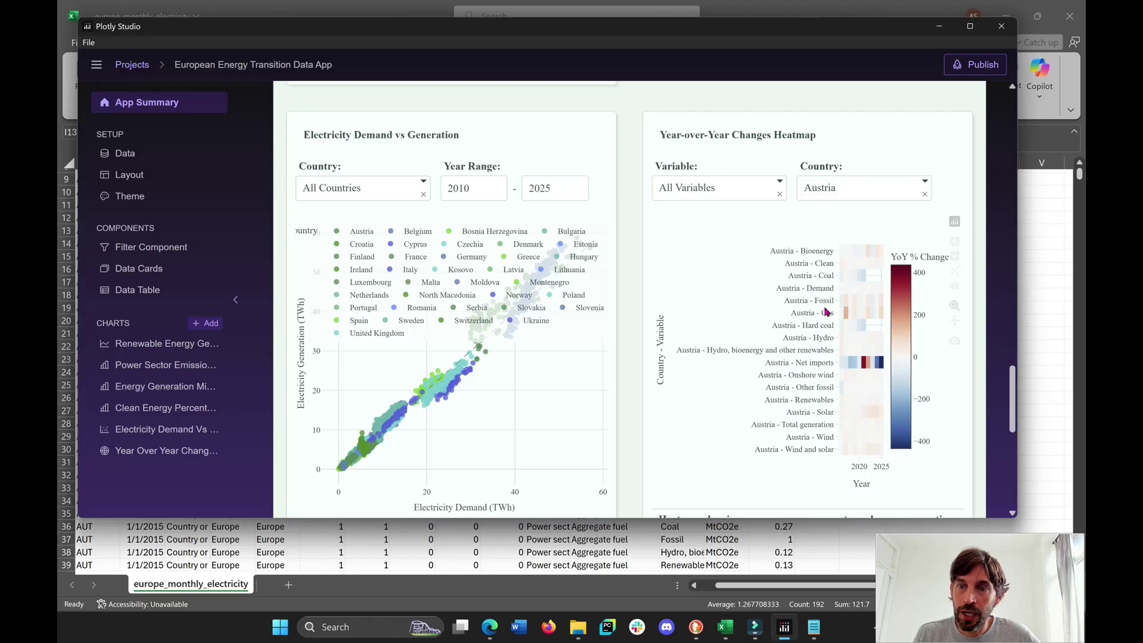
mouse_move(864, 344)
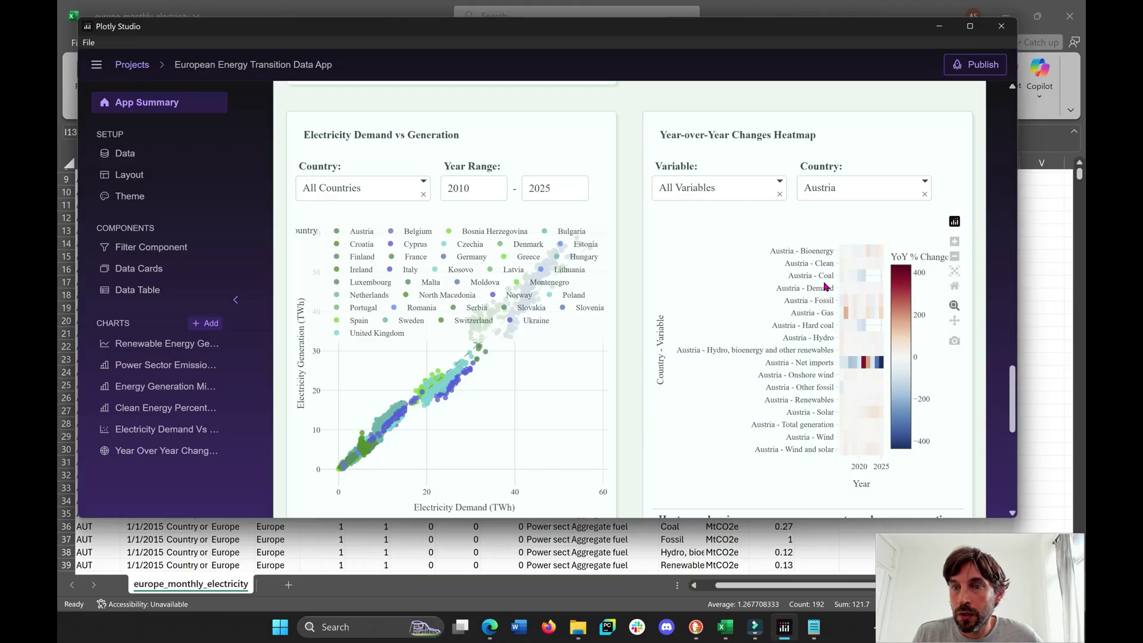
click(859, 190)
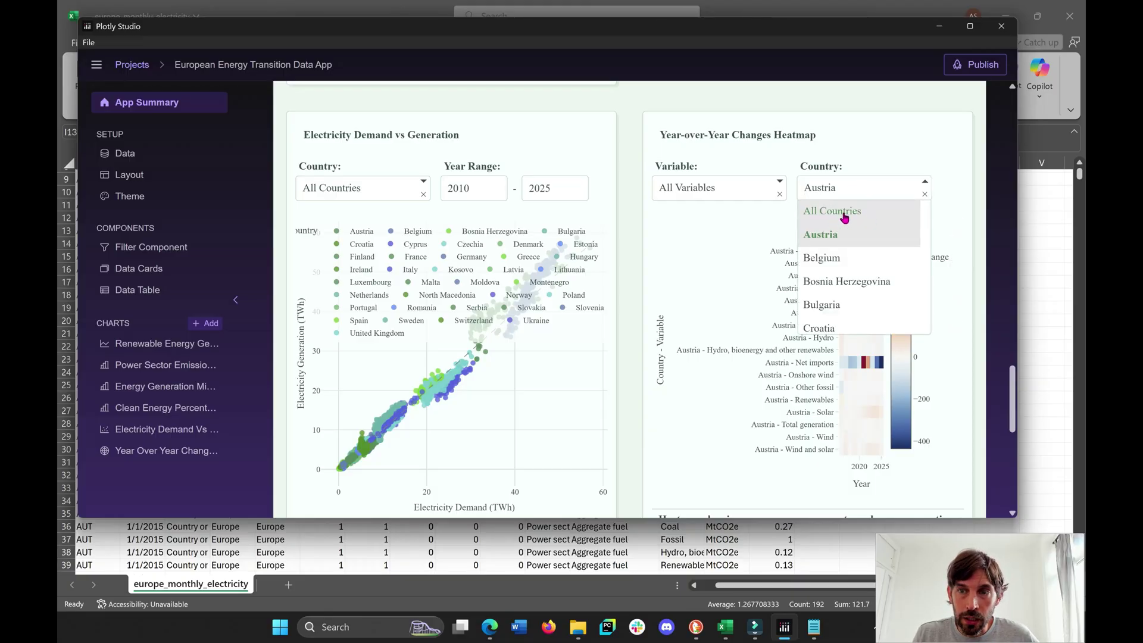
click(983, 277)
scroll(984, 278, down, 5)
scroll(983, 278, up, 5)
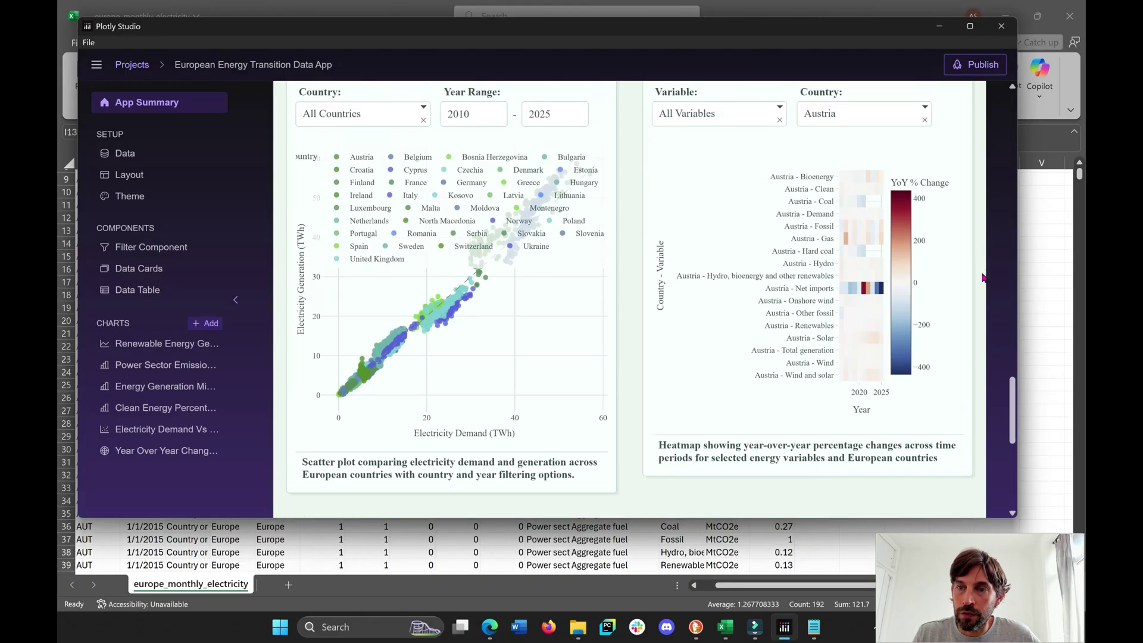
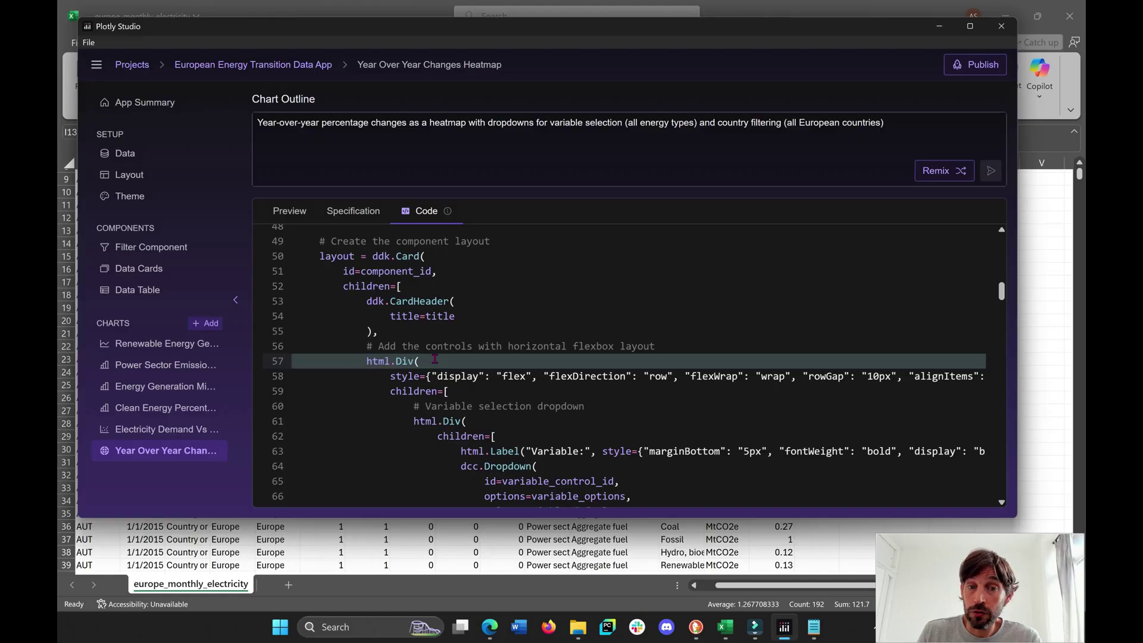
Step: Read the generated code of the Year Over Year Changes Heatmap, from its dropdown layout back to the imports
scroll(435, 359, down, 6)
scroll(435, 359, up, 4)
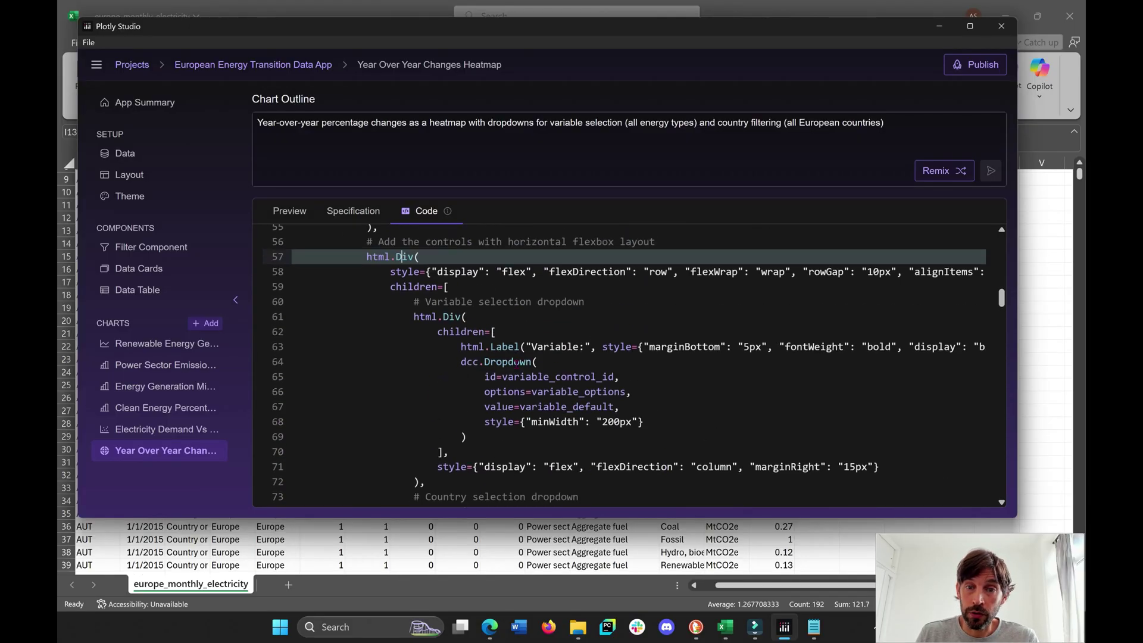
drag(516, 361, 522, 427)
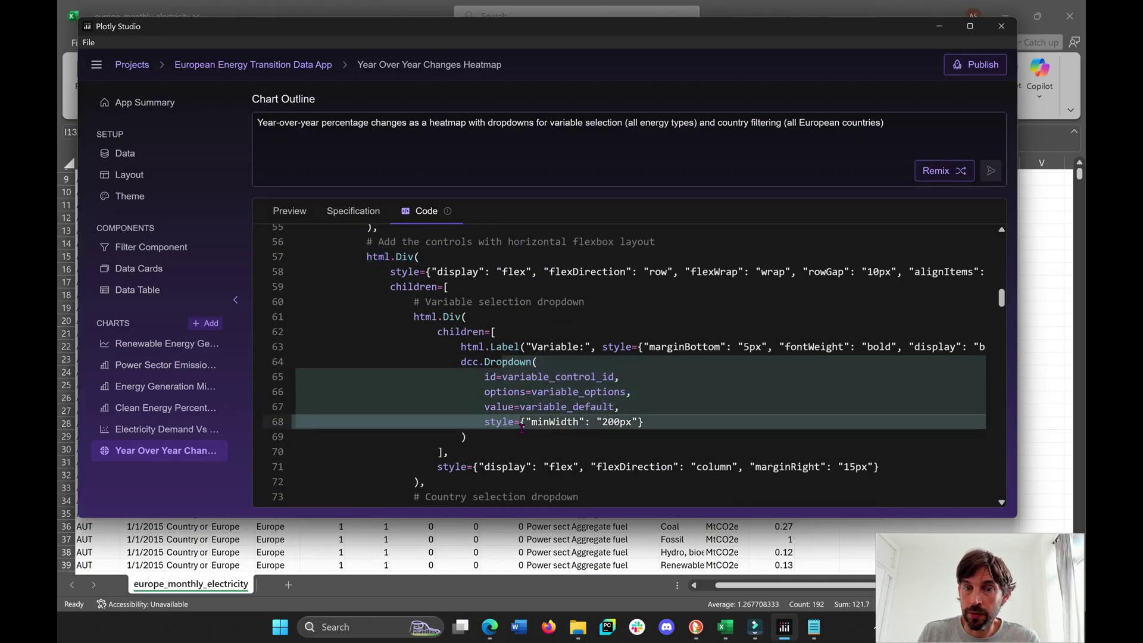
scroll(522, 427, up, 1)
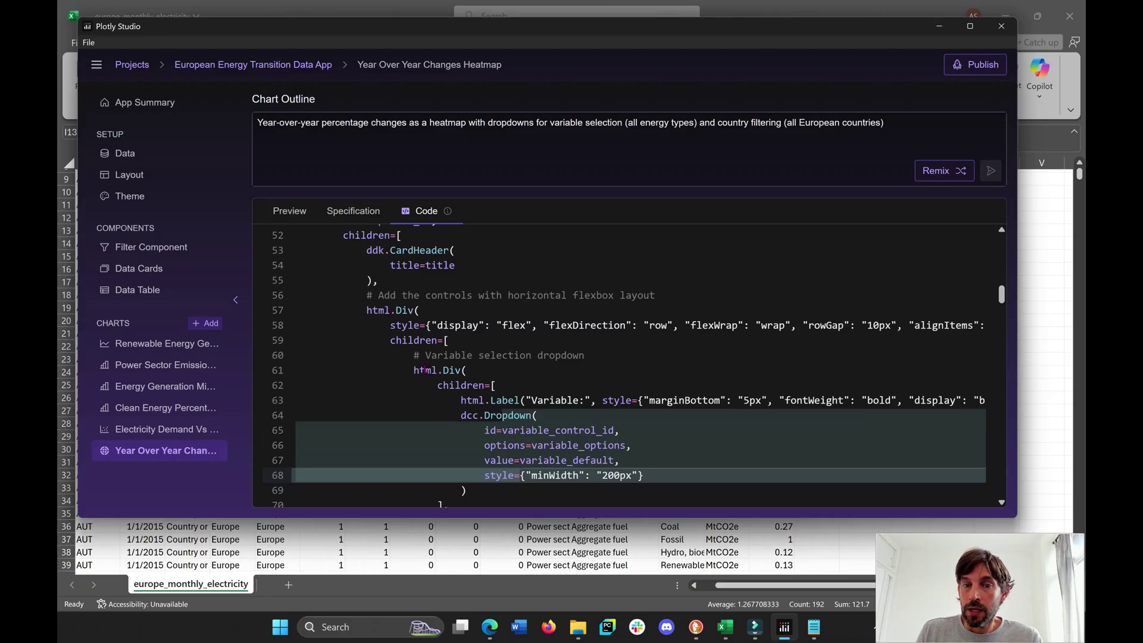
scroll(425, 369, up, 1)
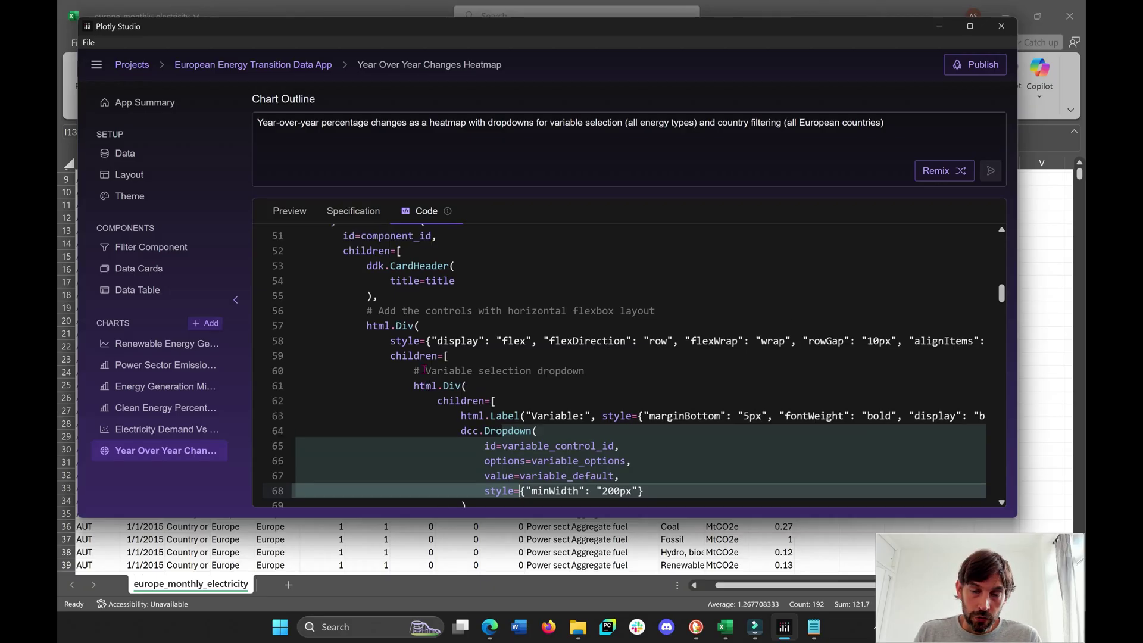
scroll(424, 370, up, 10)
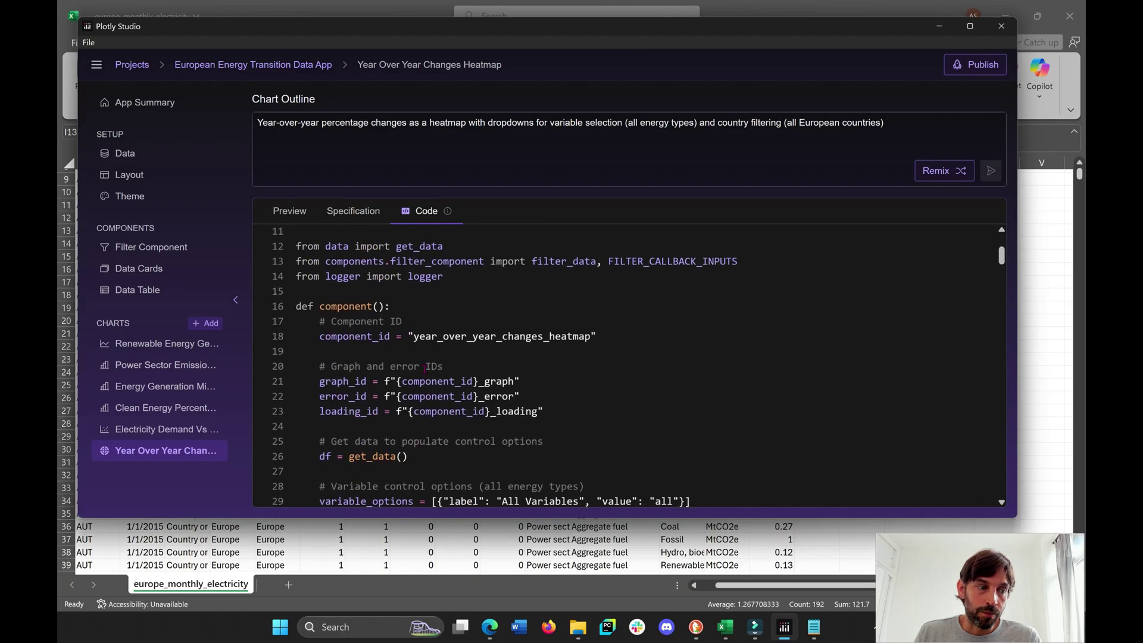
scroll(424, 369, up, 1)
scroll(384, 285, up, 3)
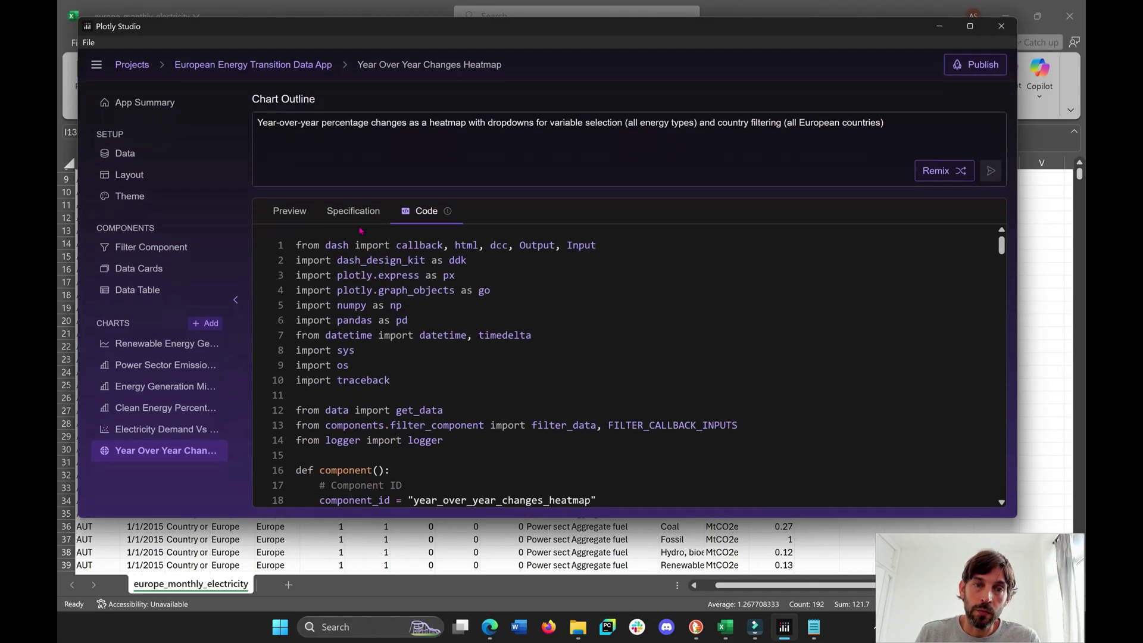
Step: Read the heatmap's component specification, highlight its chart type and controls sections, and select the full chart outline text
click(343, 220)
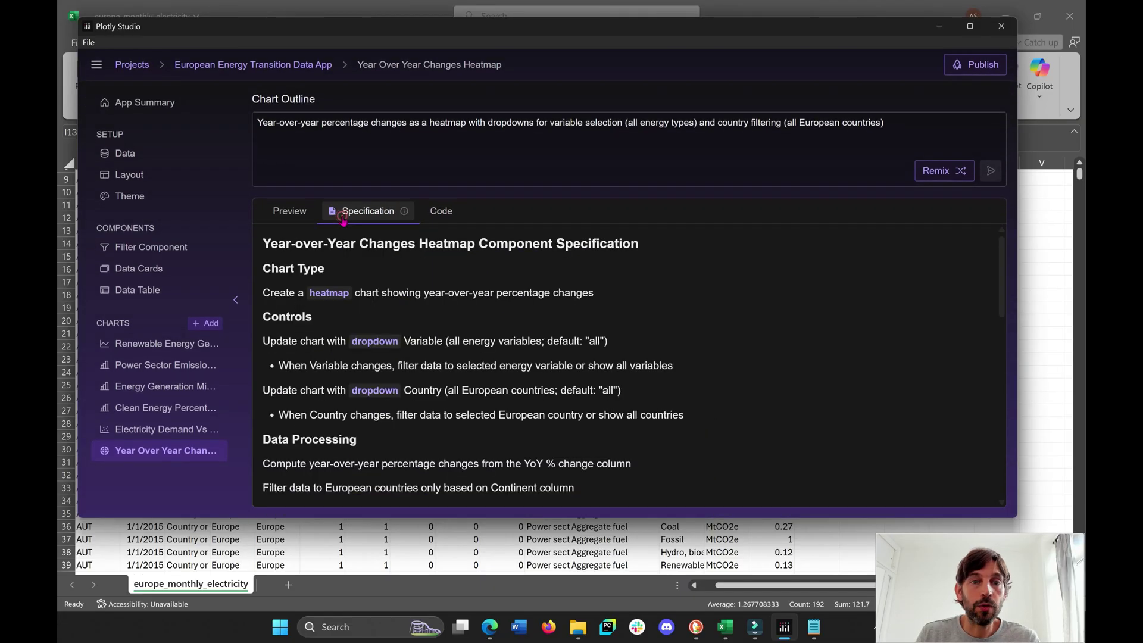
click(280, 219)
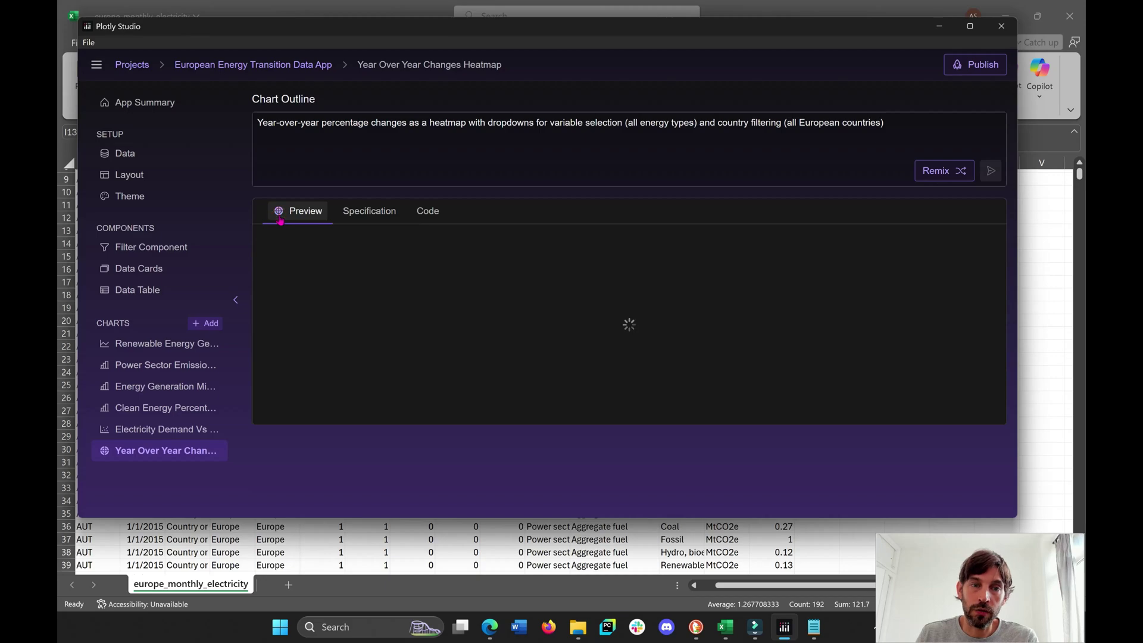
click(356, 222)
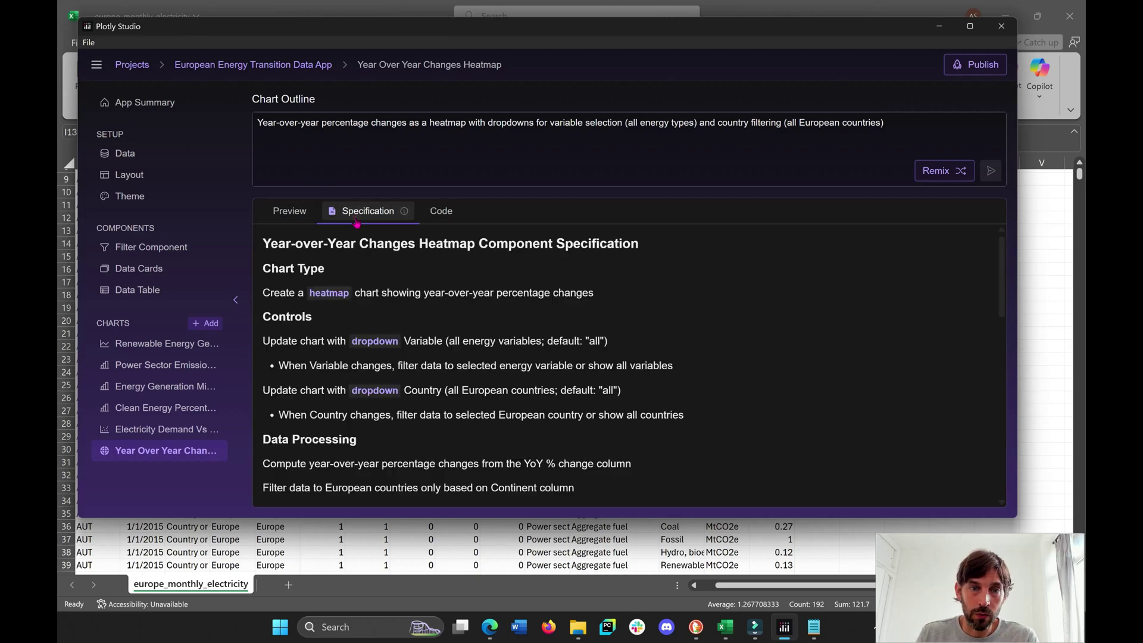
scroll(401, 322, down, 3)
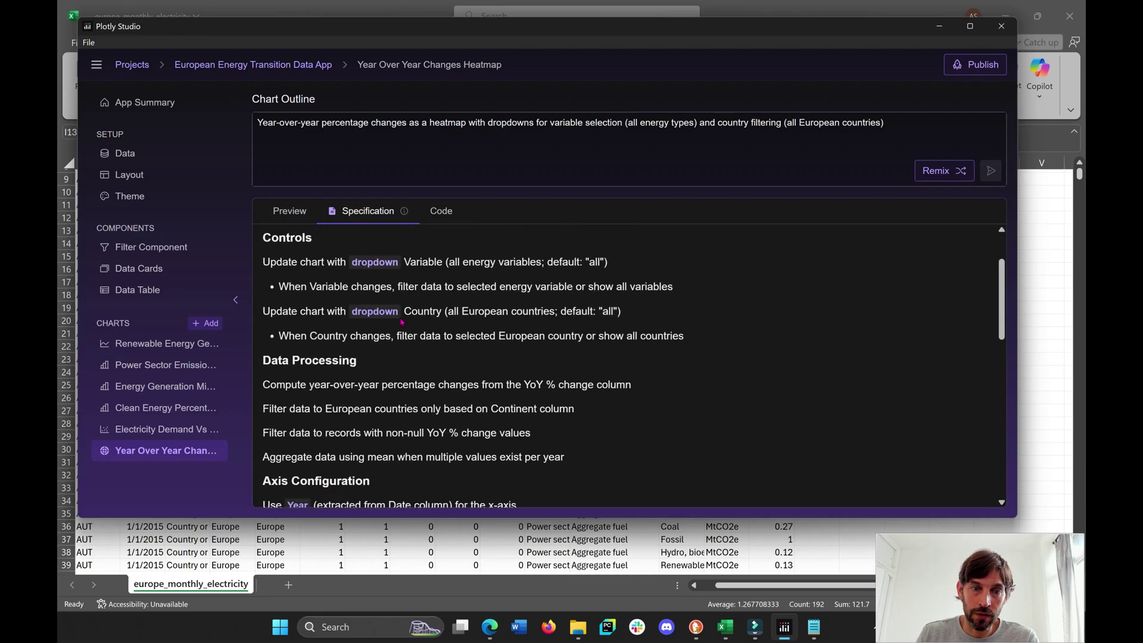
scroll(402, 322, up, 3)
drag(357, 292, 415, 464)
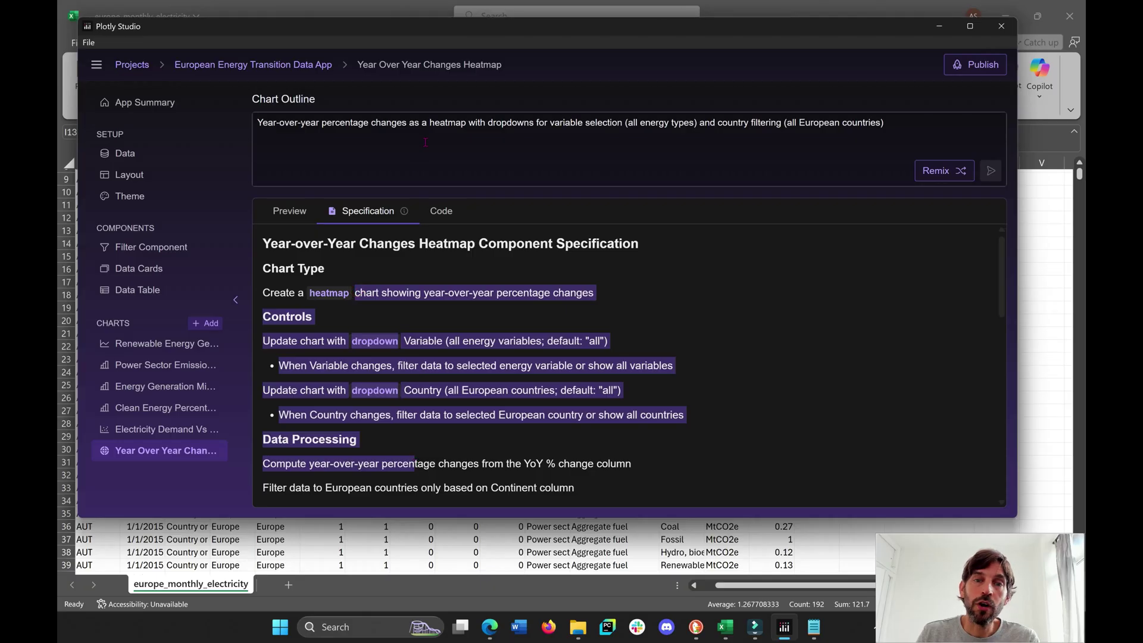
triple_click(429, 127)
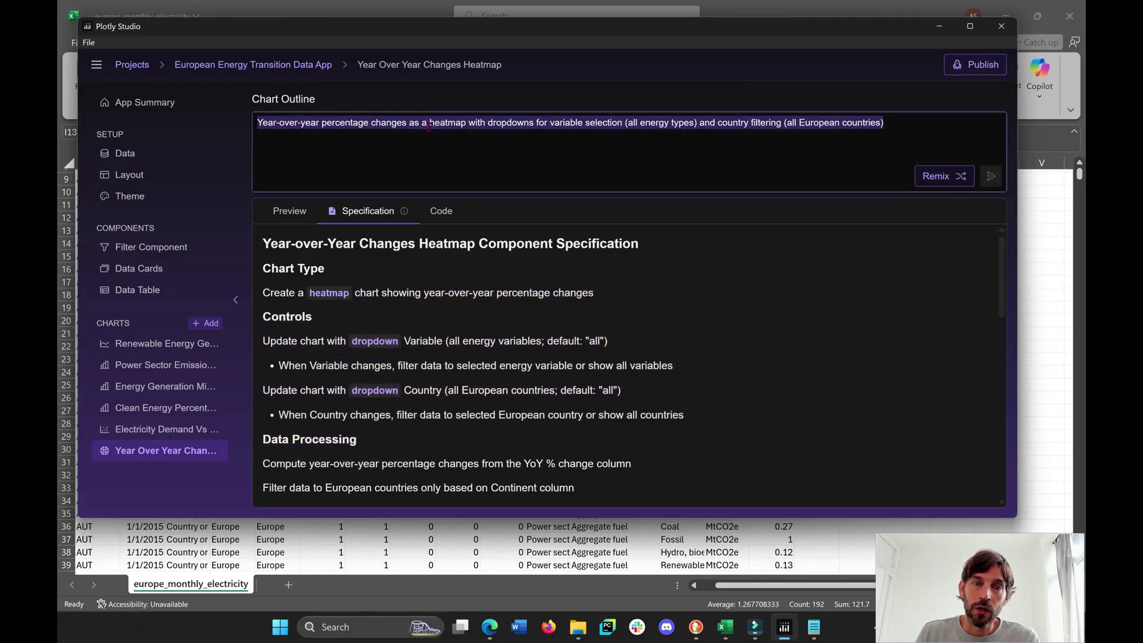
Step: View the start of the heatmap's generated code and highlight the outline wording about percentage changes as a heatmap with dropdowns
click(439, 210)
click(546, 259)
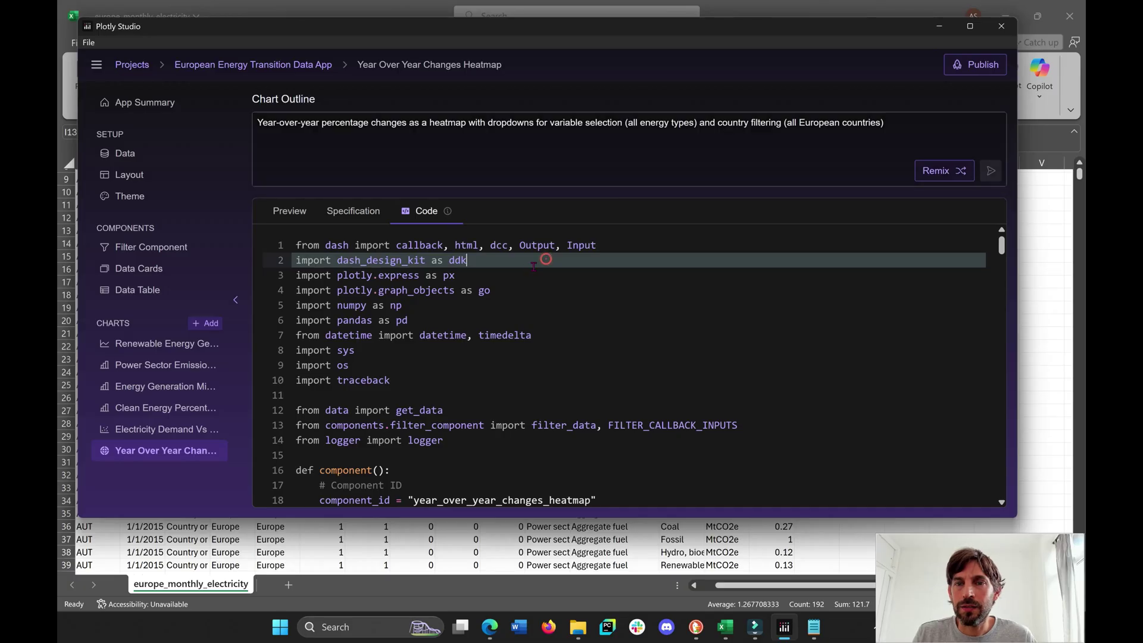
click(526, 124)
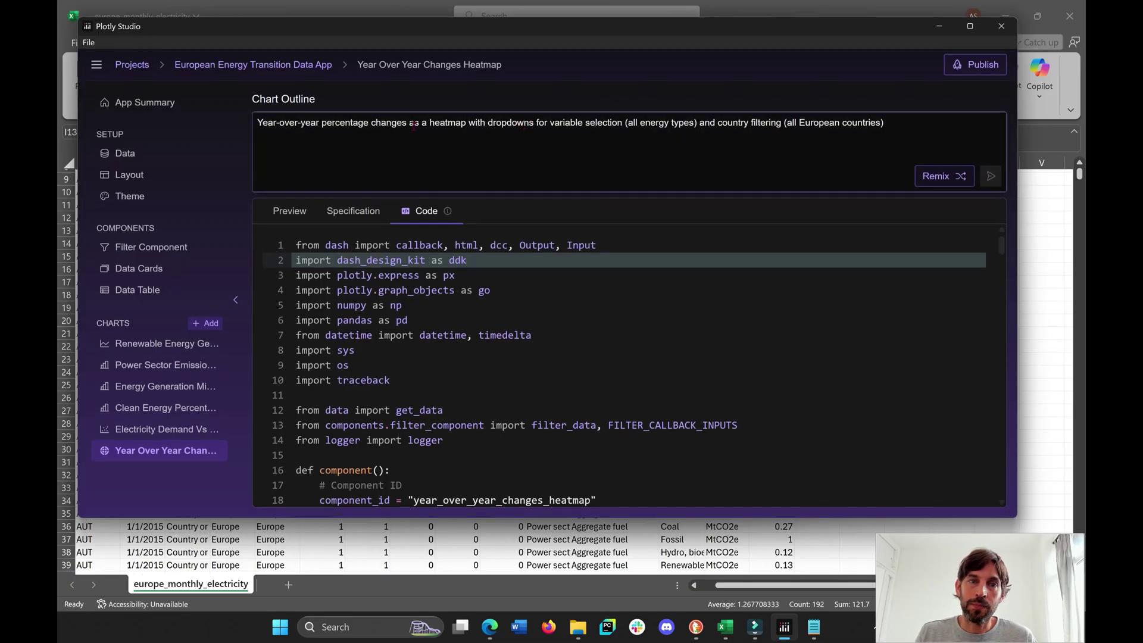
drag(360, 124, 527, 124)
click(612, 124)
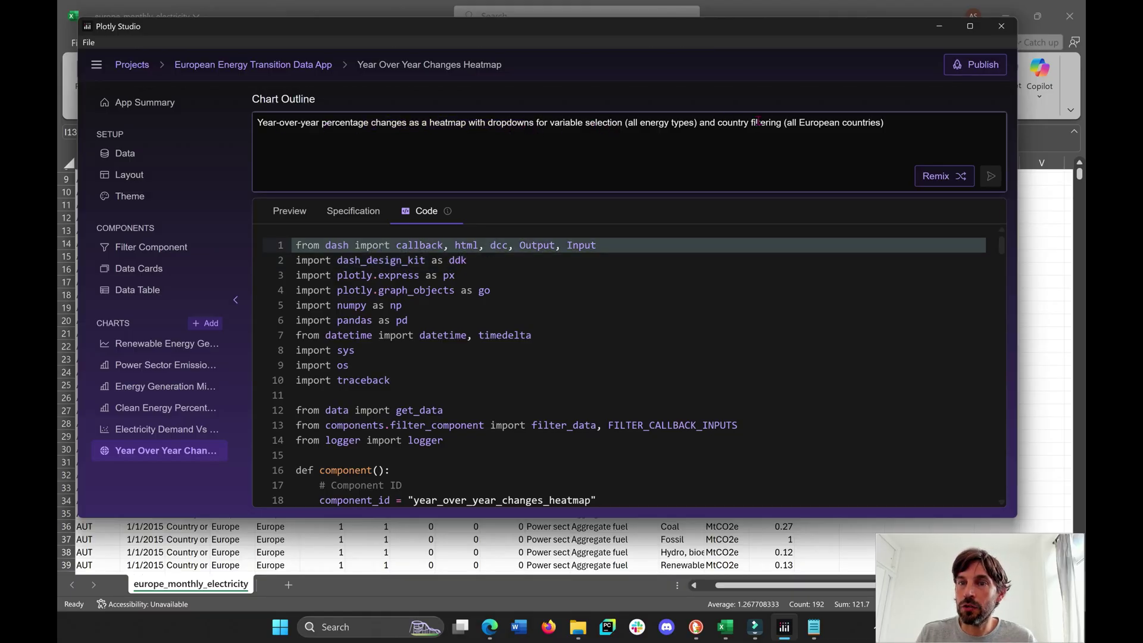
Step: Append the sentence "Do not include the option for All Countries in the dropdown." to the heatmap's chart outline
click(889, 122)
text(. d)
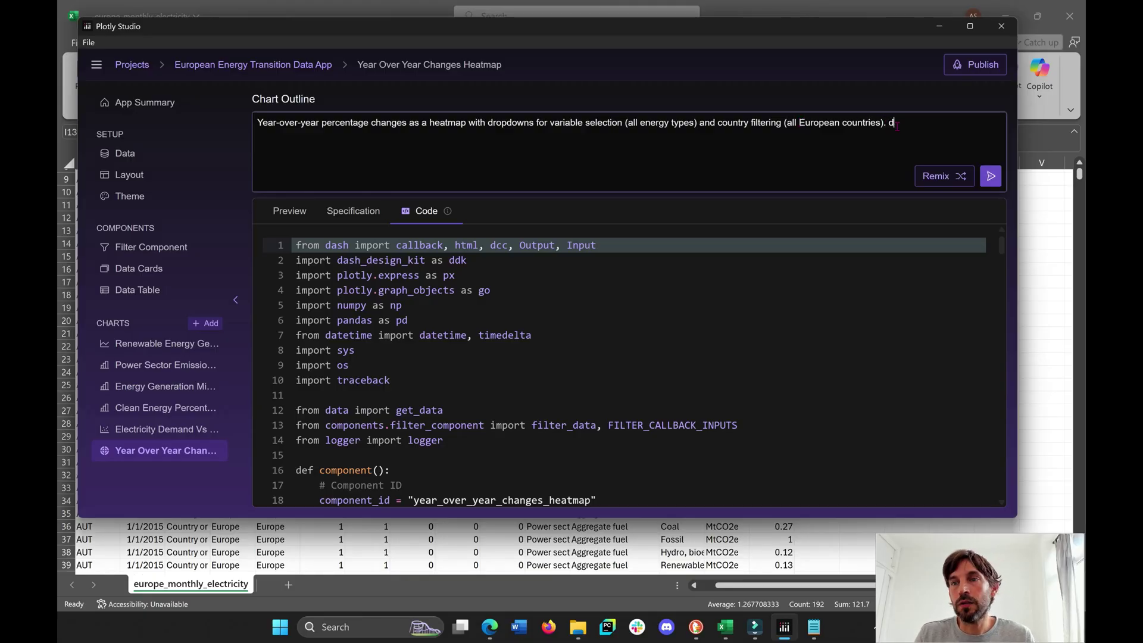
key(BackSpace)
text(Dr n)
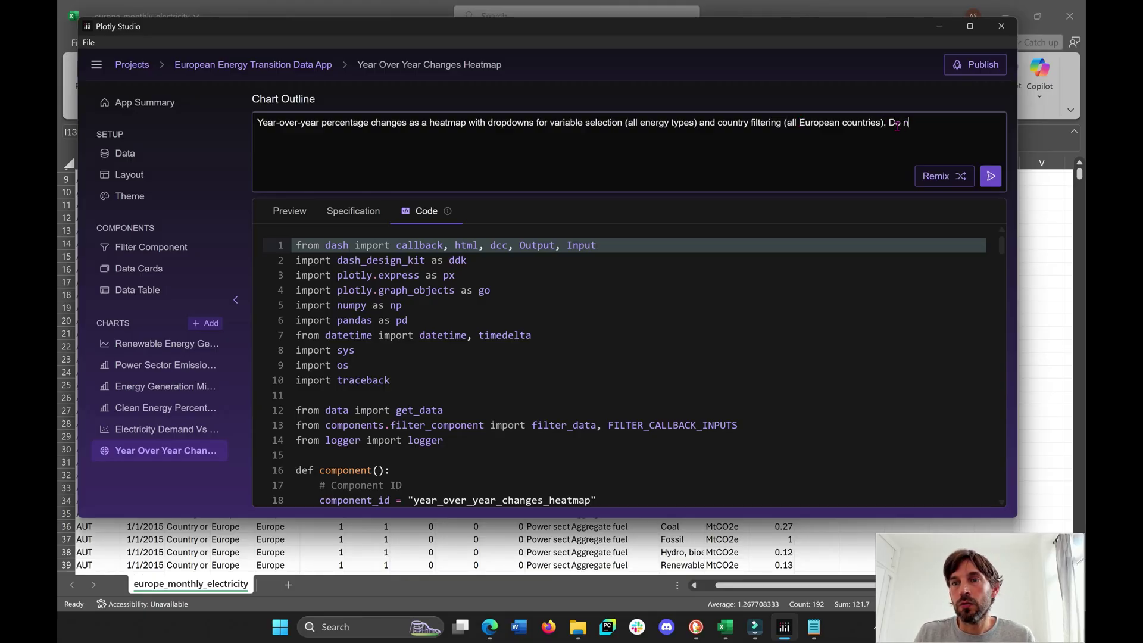
text(ot includ)
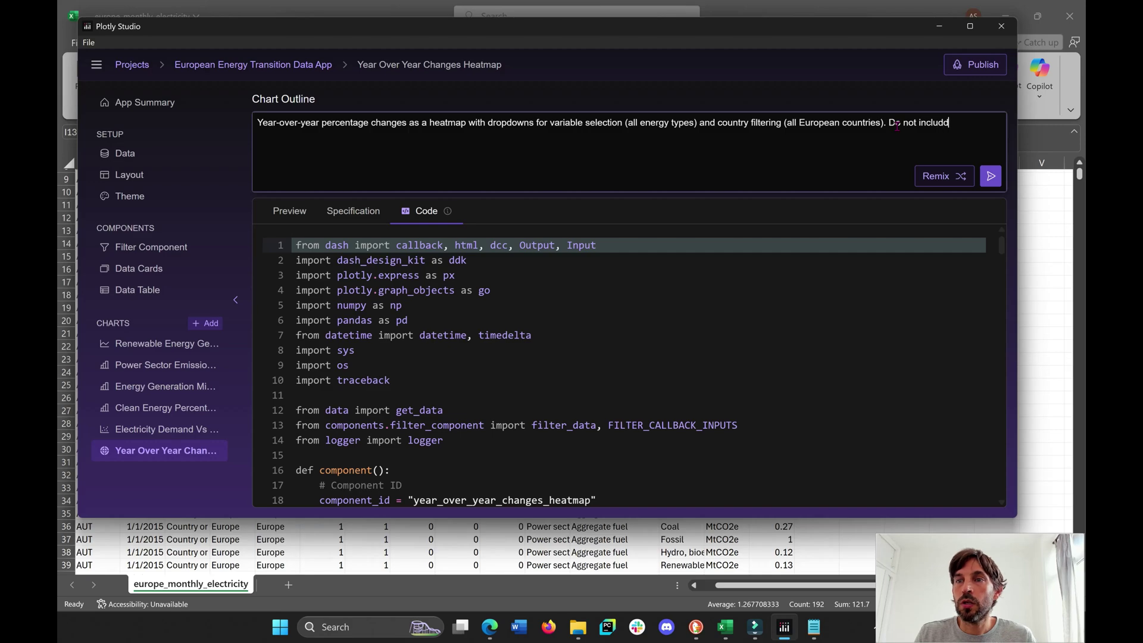
text(e the option )
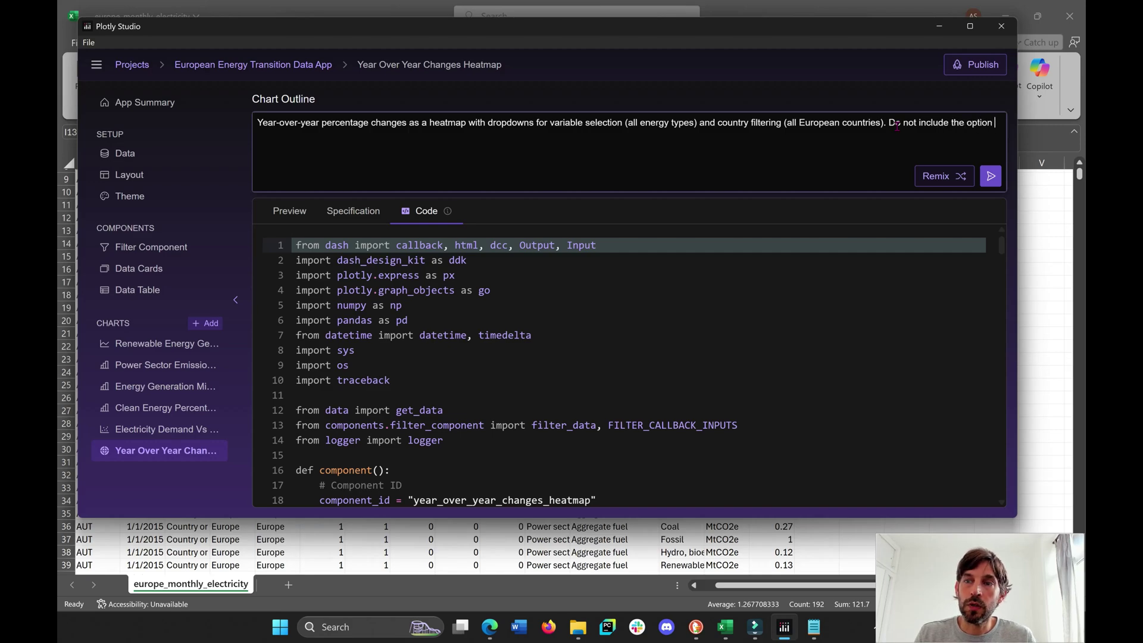
text(for All Cou)
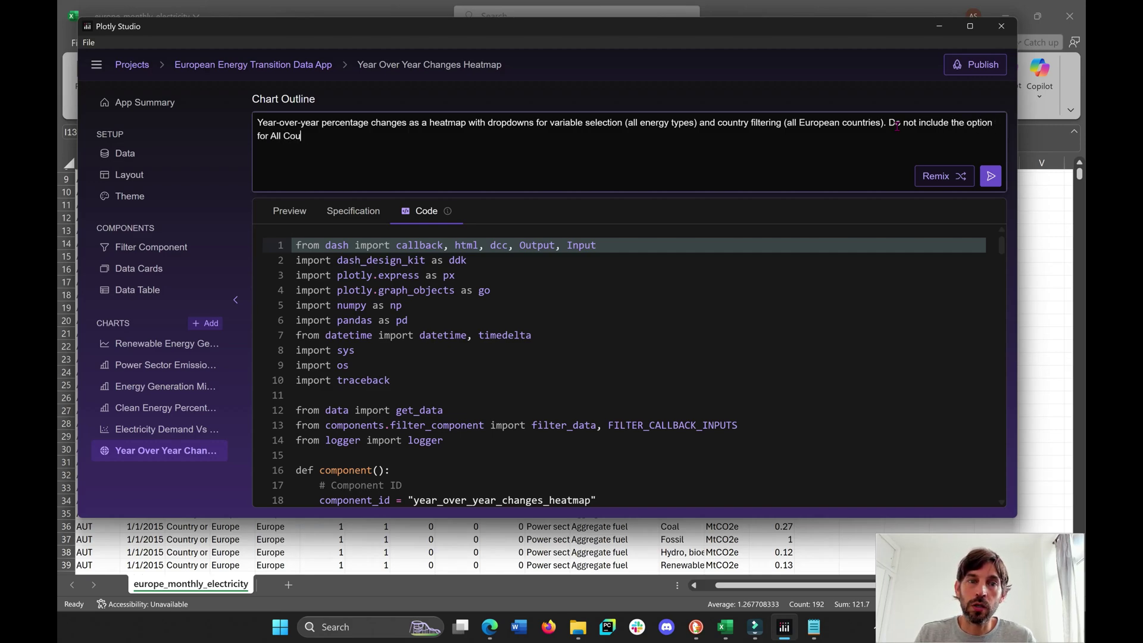
text(ntries in the dropdown.)
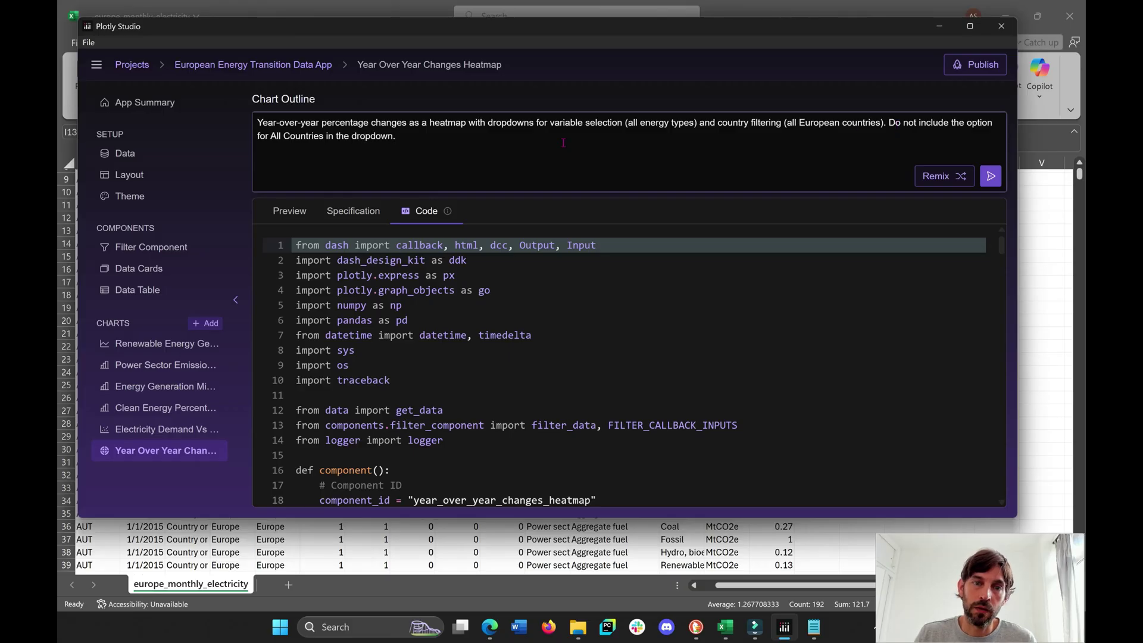
Step: Check the heatmap's current preview and regenerate the chart from the edited outline
click(289, 210)
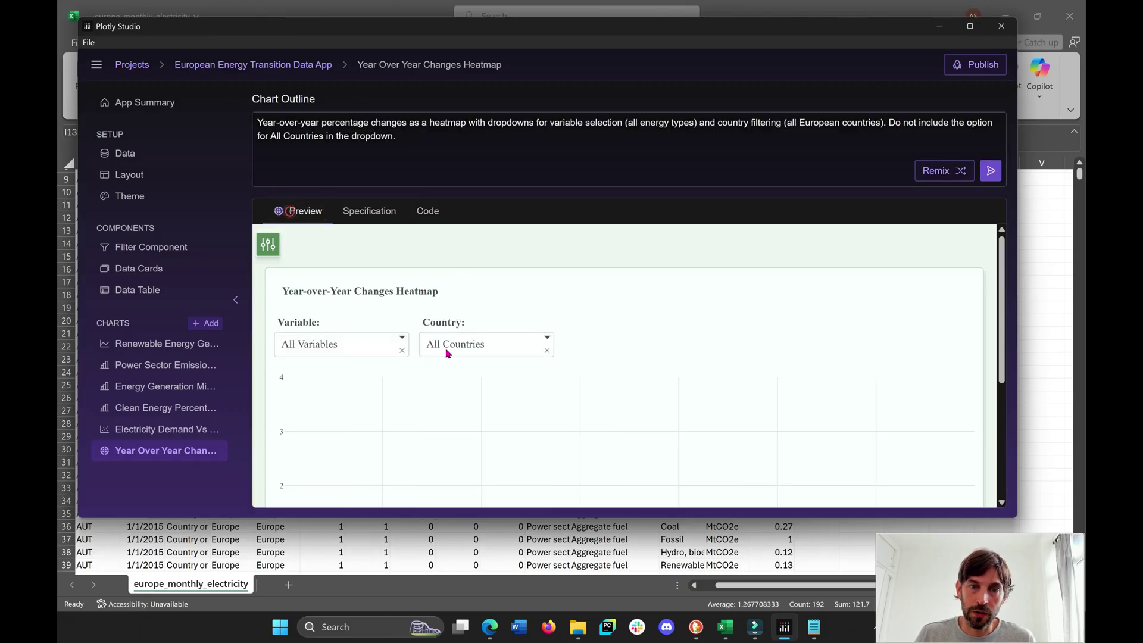
scroll(620, 306, down, 5)
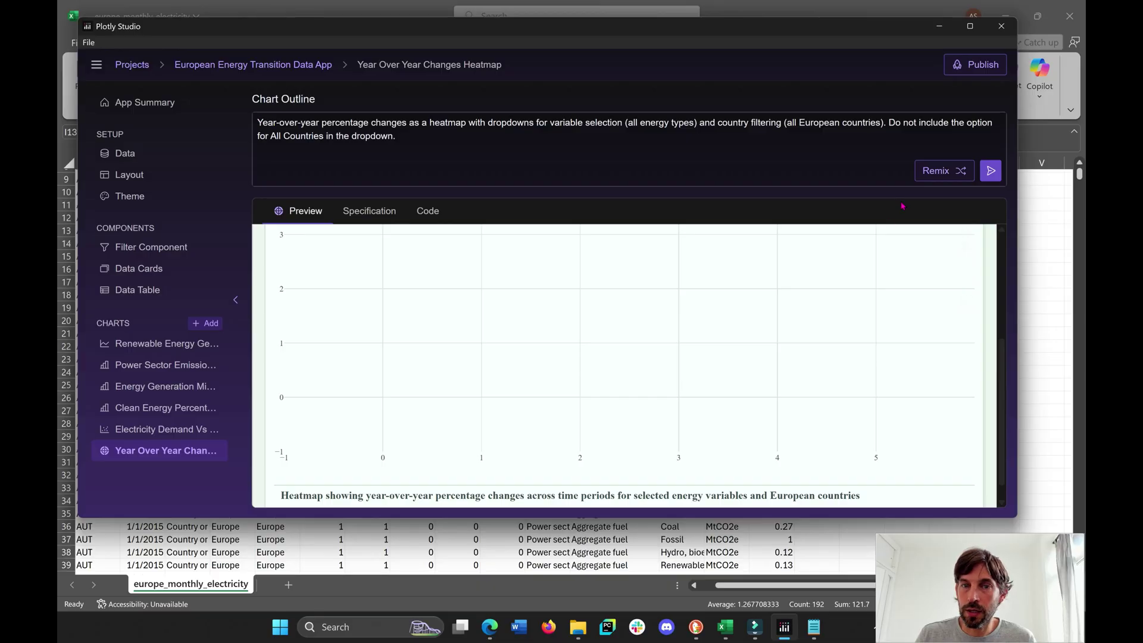
scroll(568, 211, up, 1)
scroll(569, 210, down, 1)
scroll(543, 309, up, 5)
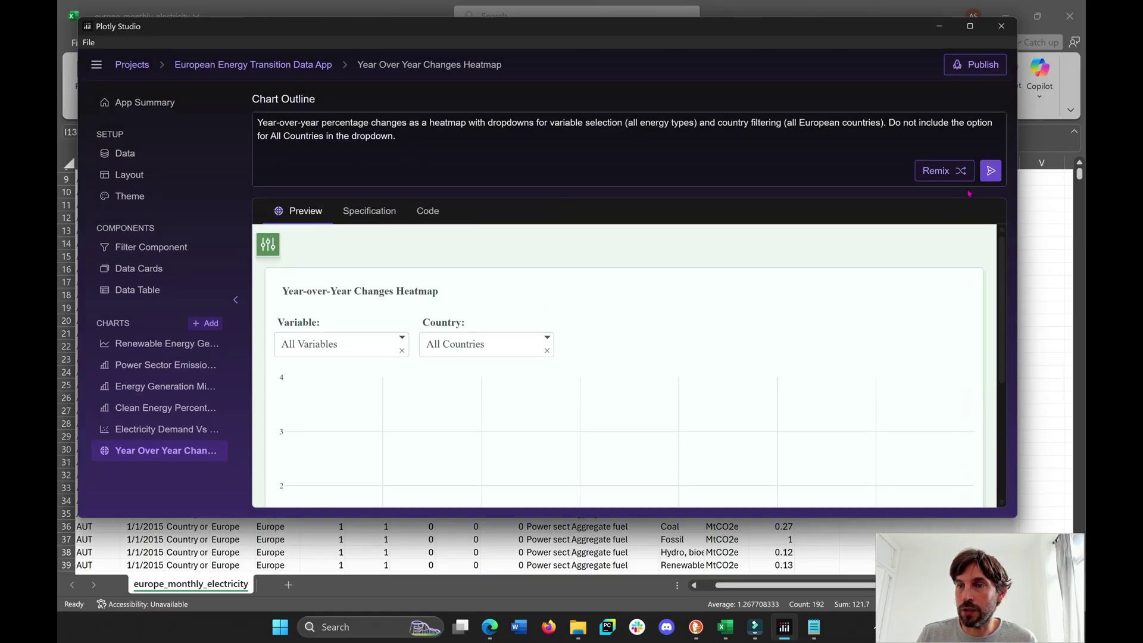
click(990, 172)
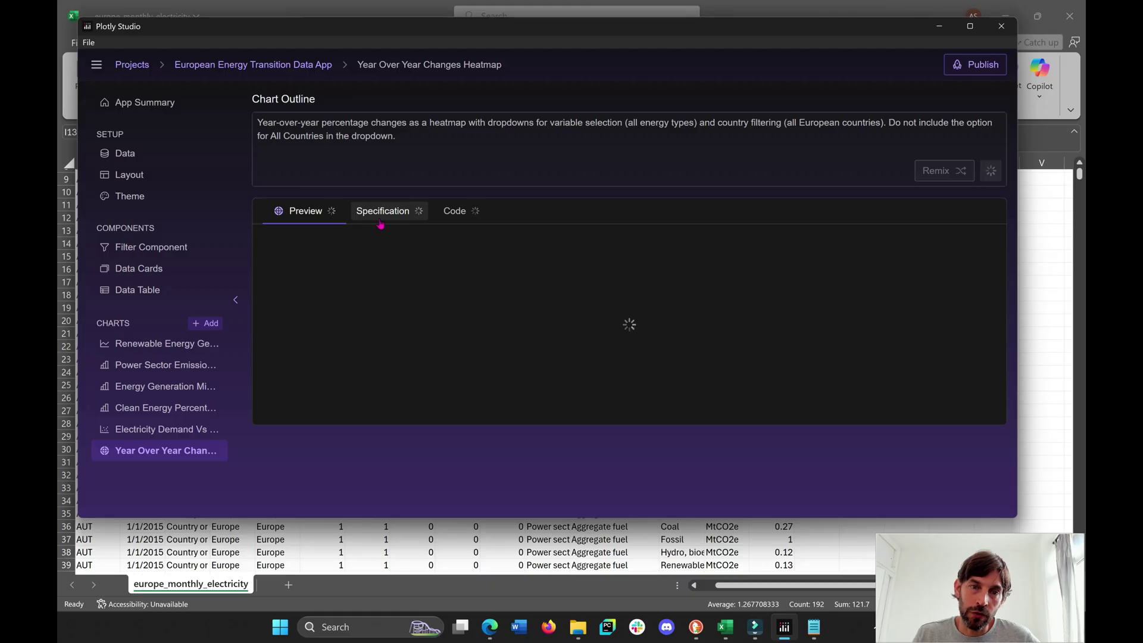
drag(399, 150, 253, 127)
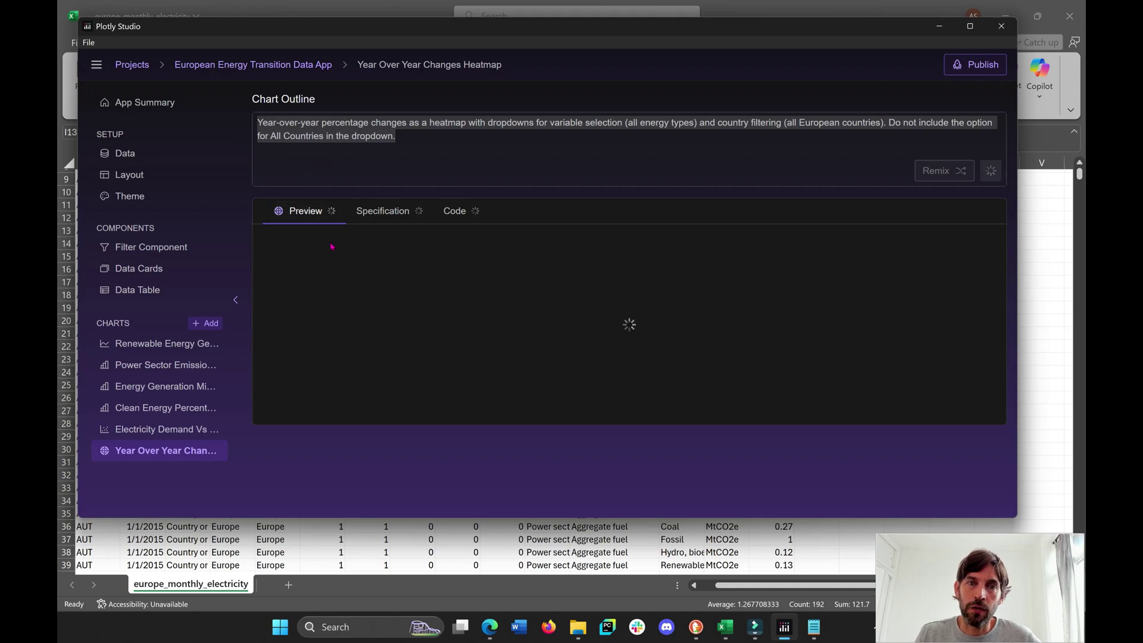
click(412, 137)
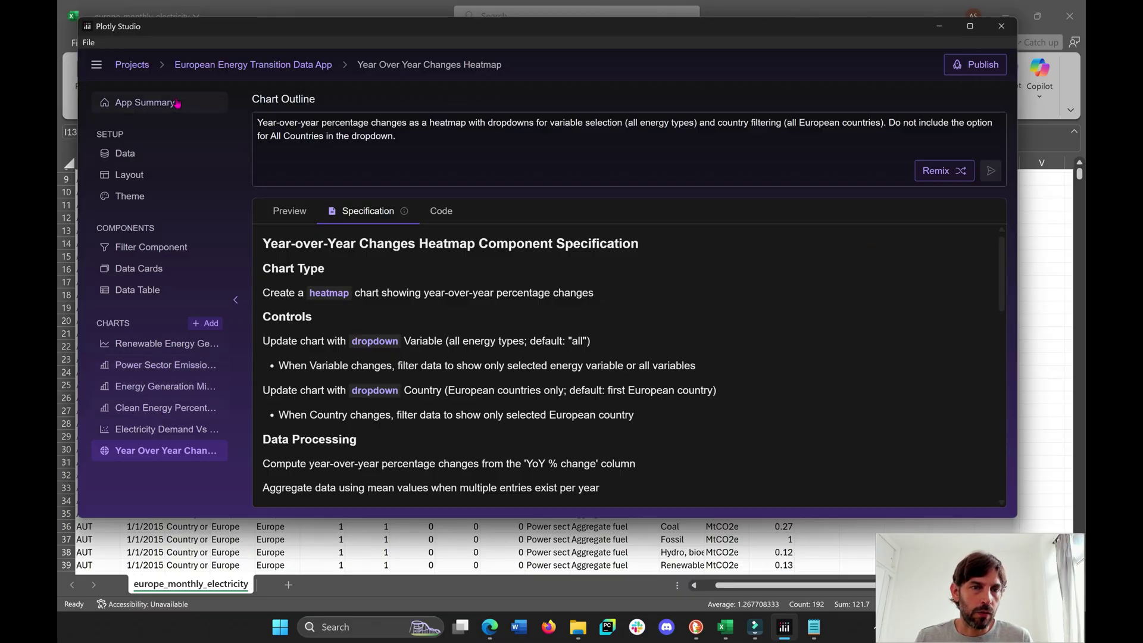
Step: In the full app preview on the app summary, set the Year-over-Year Changes Heatmap's Country filter to Bulgaria and review the chart
click(137, 102)
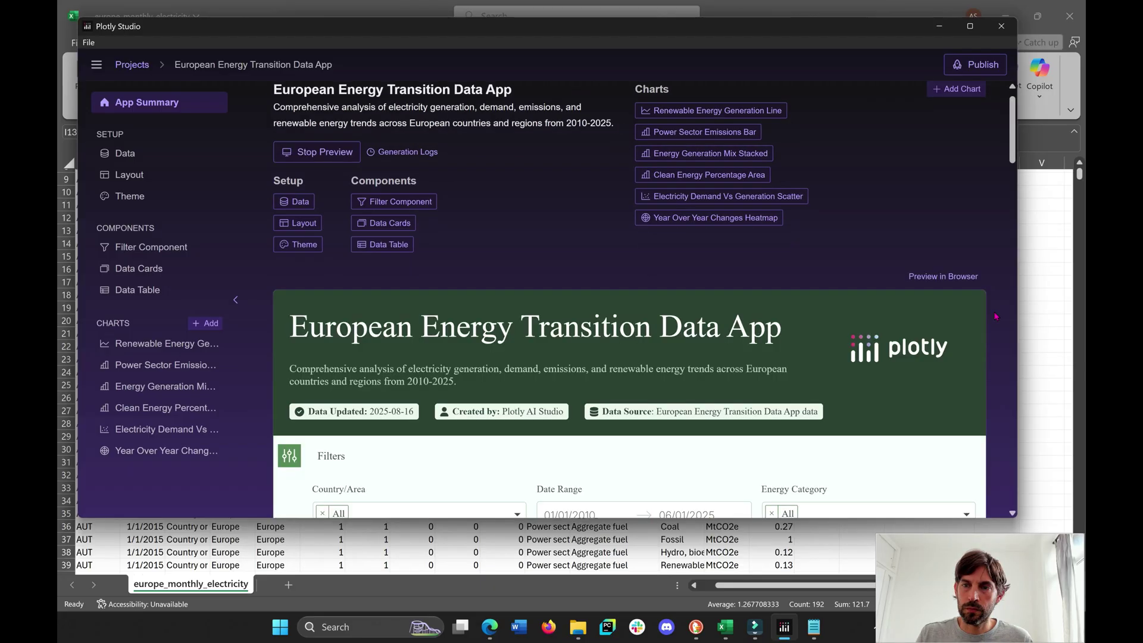
scroll(995, 316, down, 15)
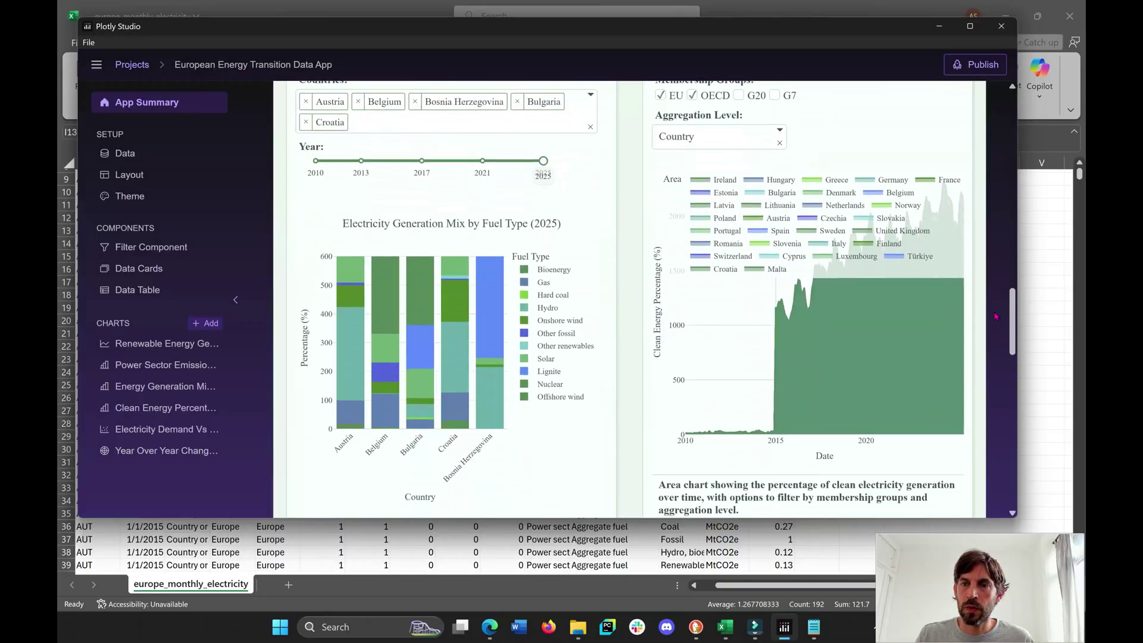
scroll(995, 316, down, 8)
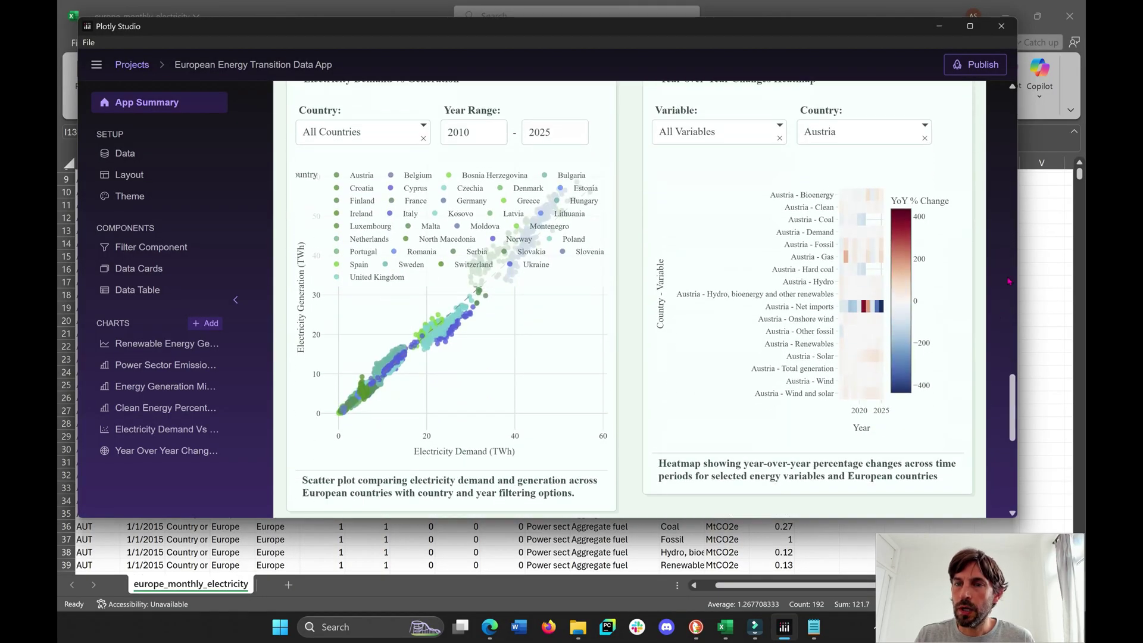
click(861, 136)
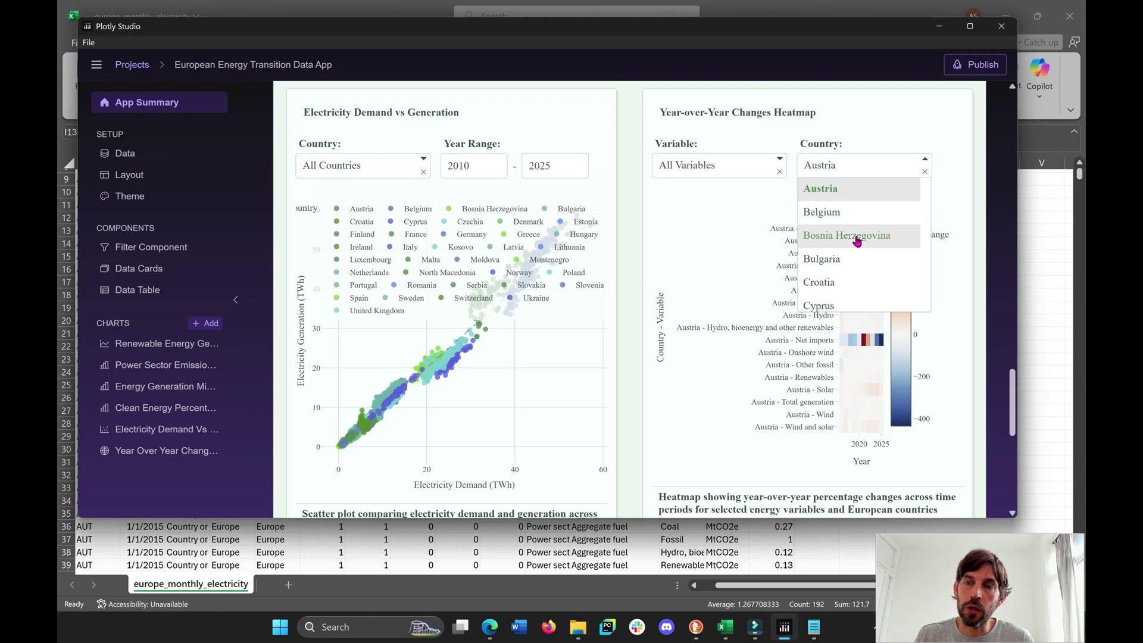
click(833, 260)
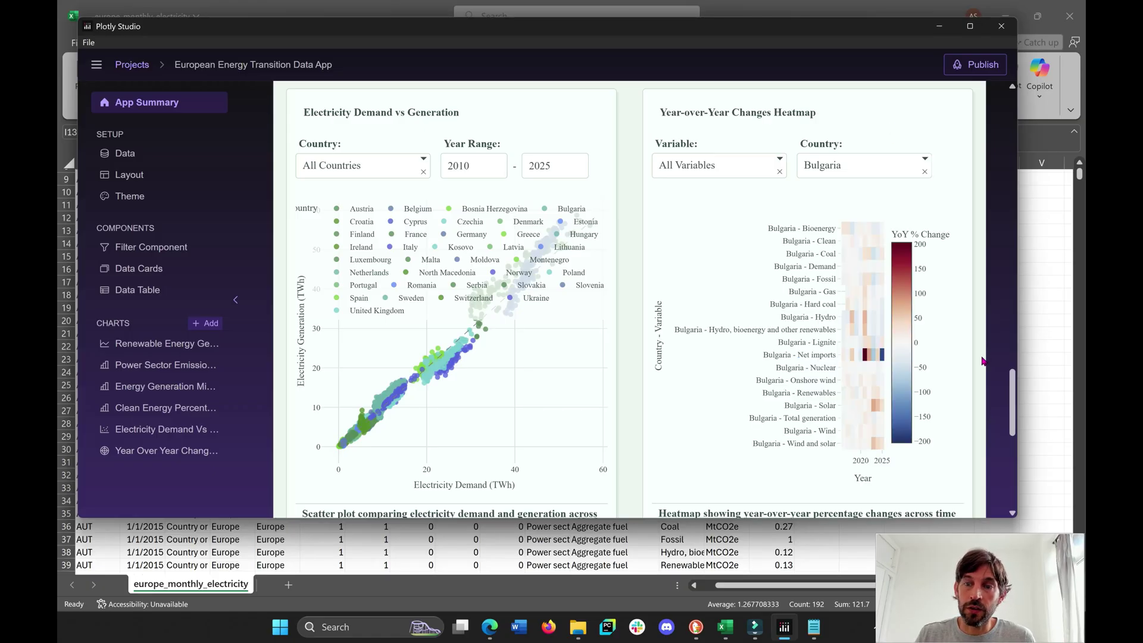
scroll(983, 361, down, 1)
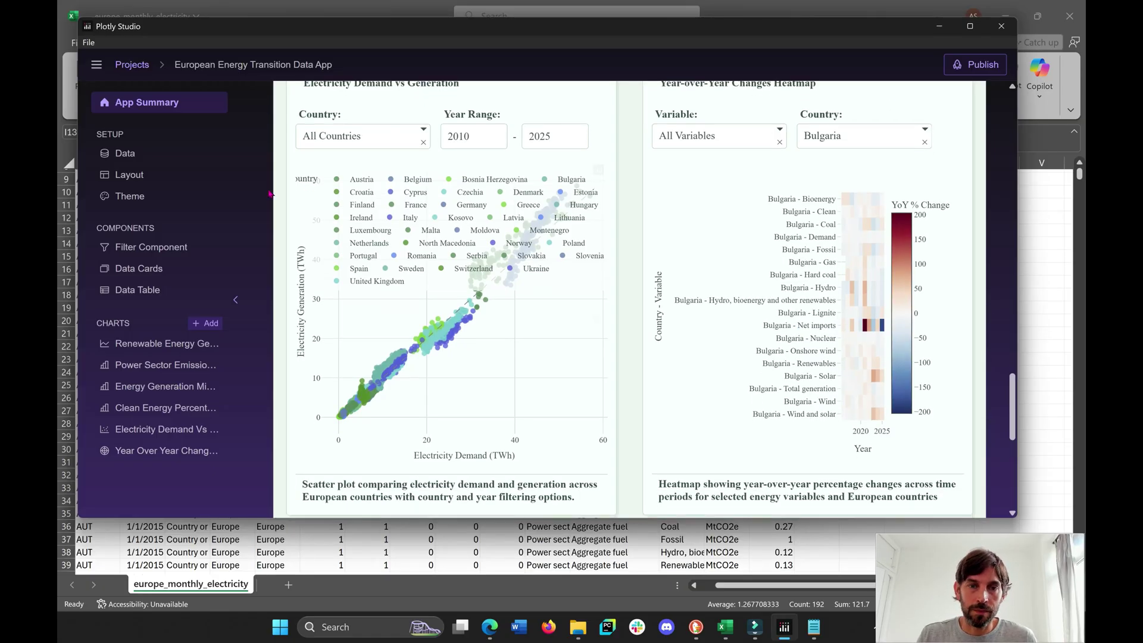
scroll(269, 193, up, 15)
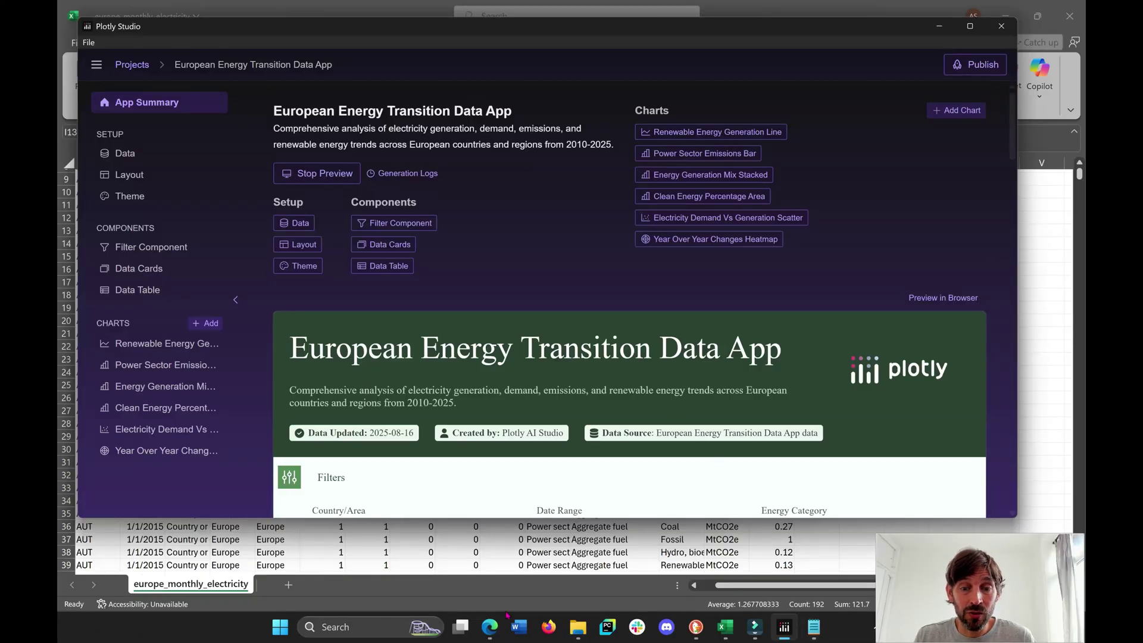
Step: Switch to the Plotly sign-in page in Edge to view the Studio download for Windows, and return to Plotly Studio
mouse_move(490, 626)
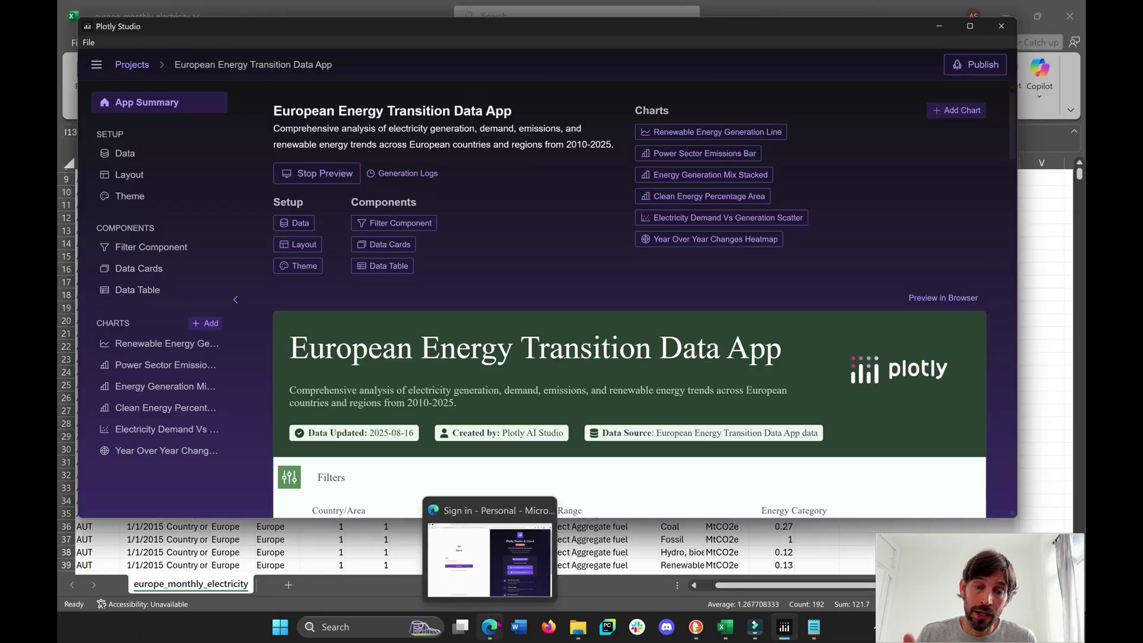
click(489, 560)
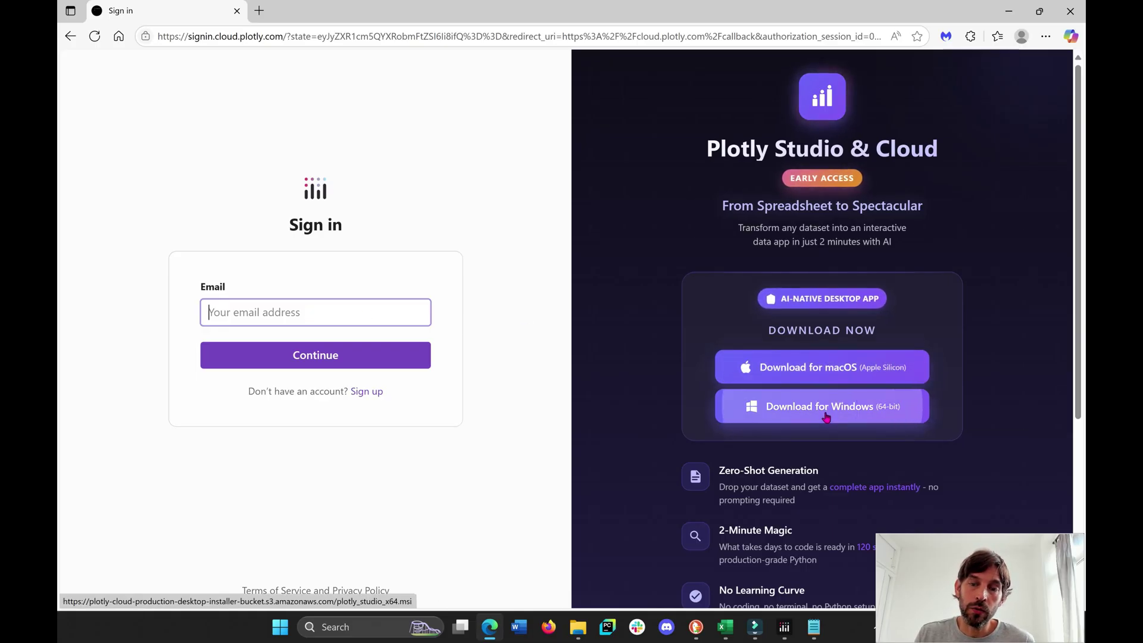
click(784, 628)
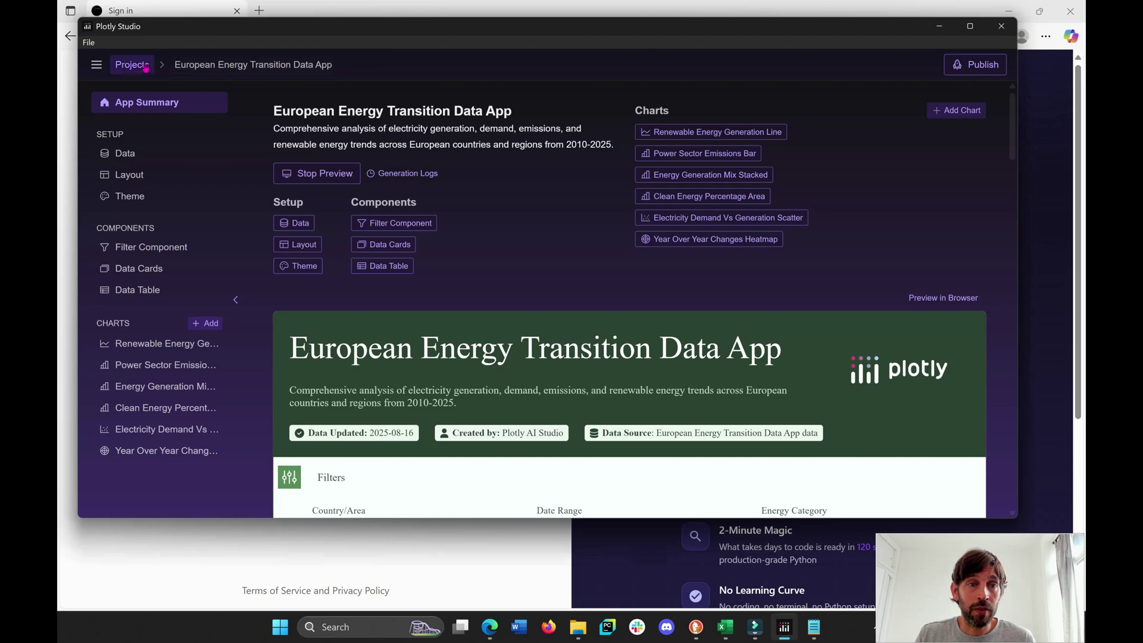
Step: Look at the project list and the new project's data upload page, and reopen the European Energy Transition Data App
click(89, 43)
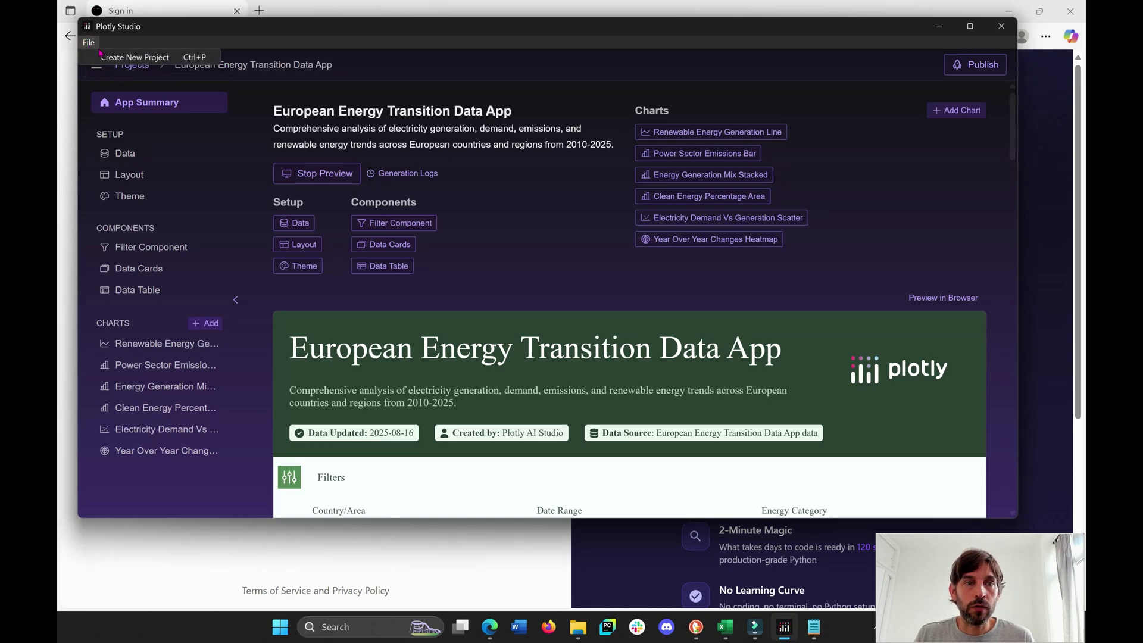
click(102, 56)
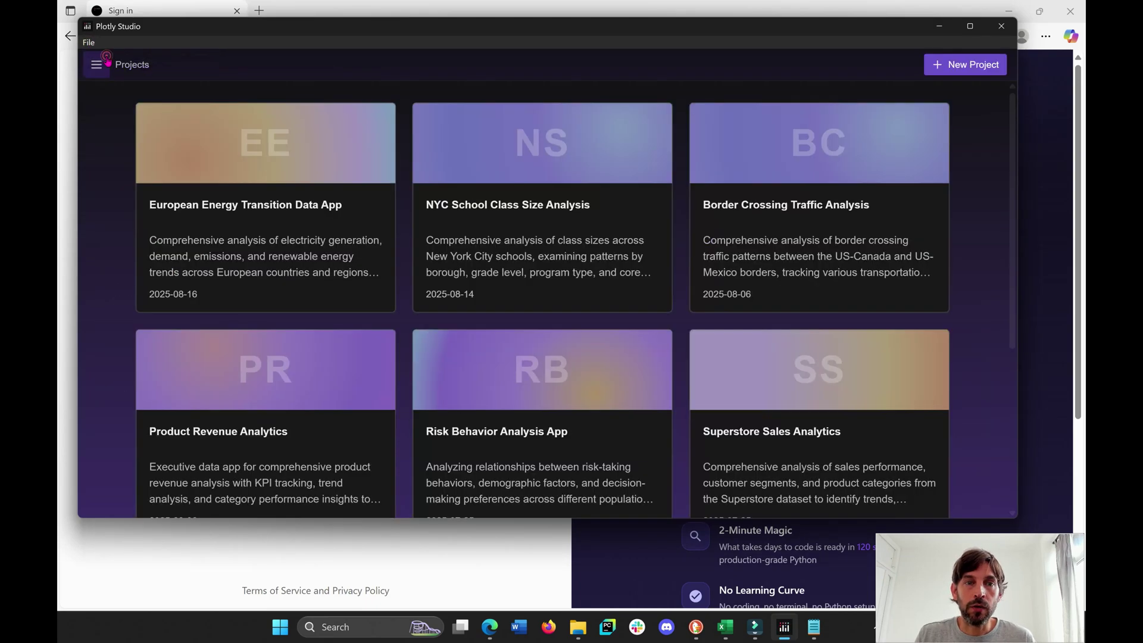
click(942, 70)
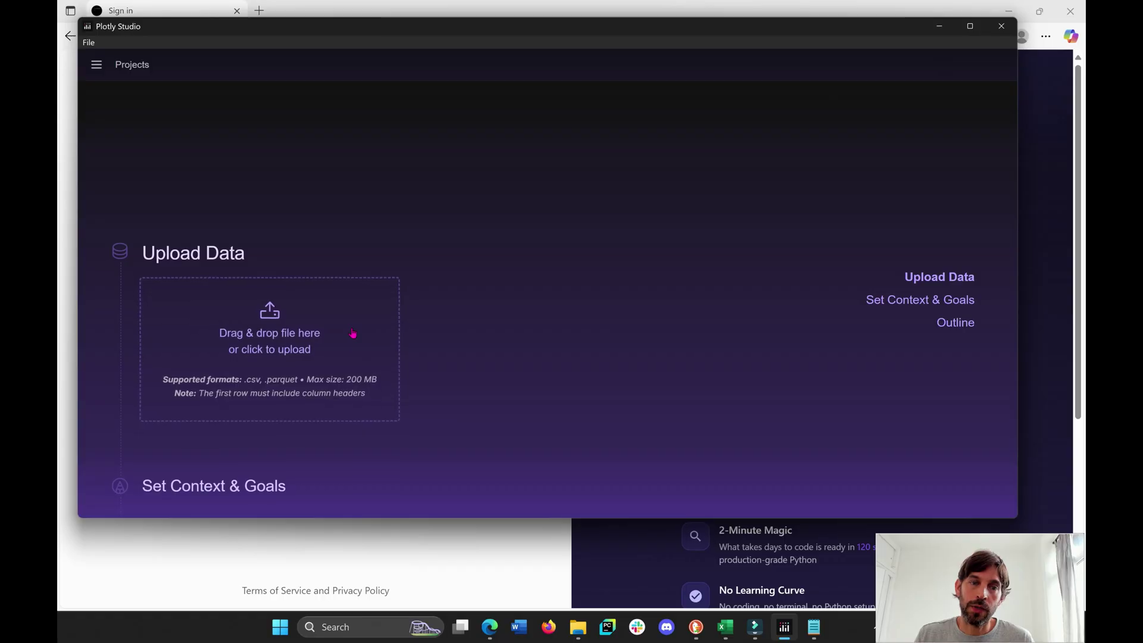
click(132, 65)
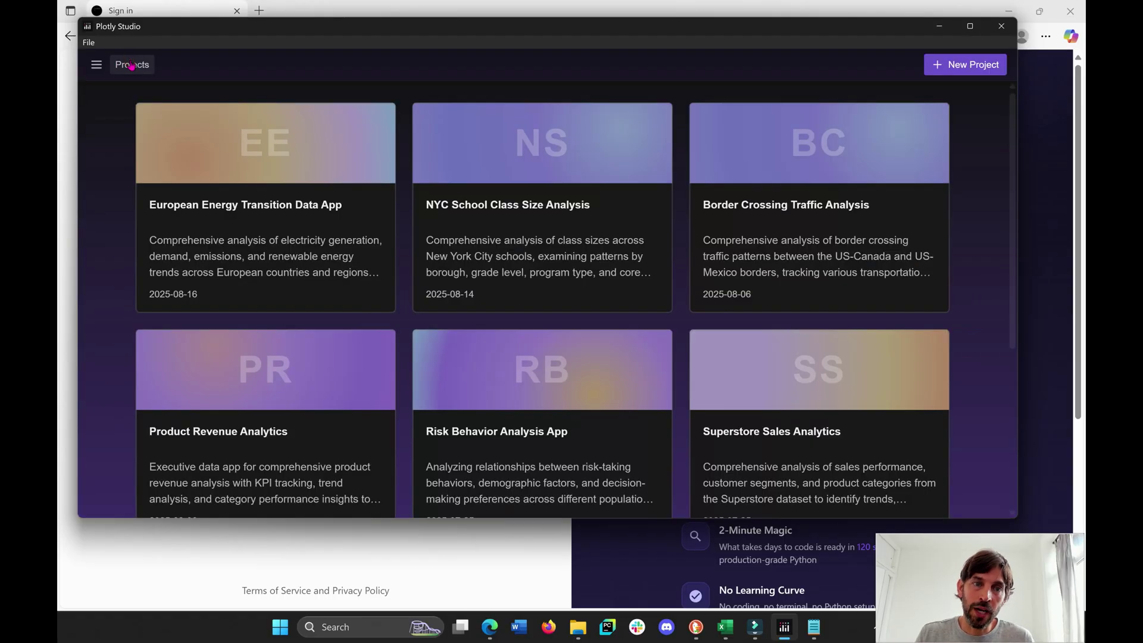
click(284, 162)
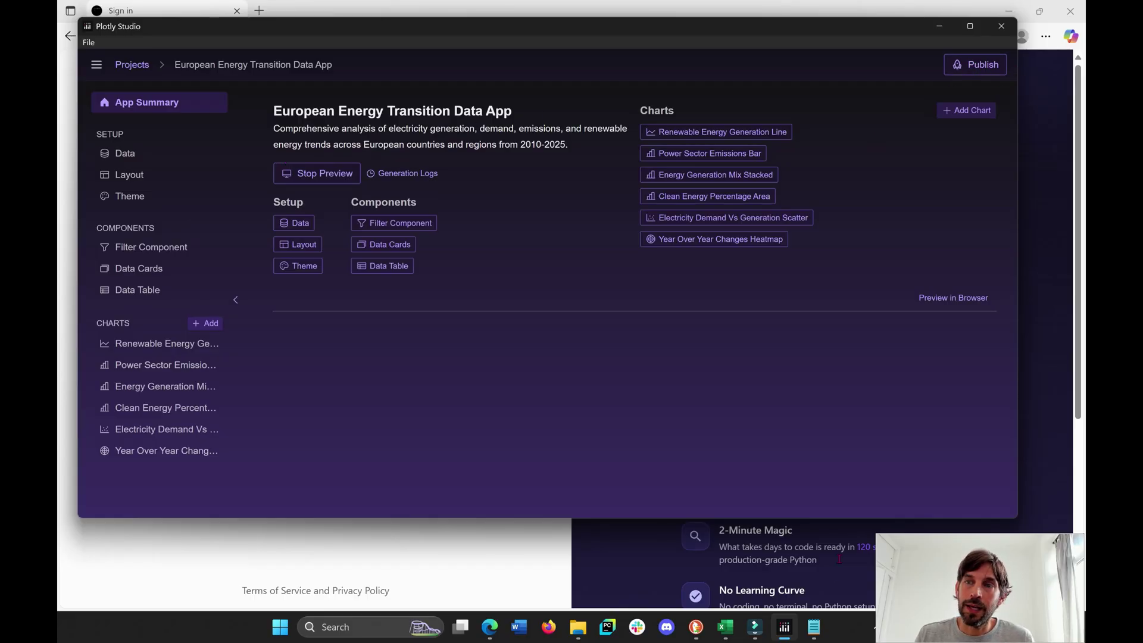
Step: Switch to the DuckDuckGo browser, view the Plotly Cloud list of Dash apps, and look through the published Central Park Squirrel Census Data App
click(696, 626)
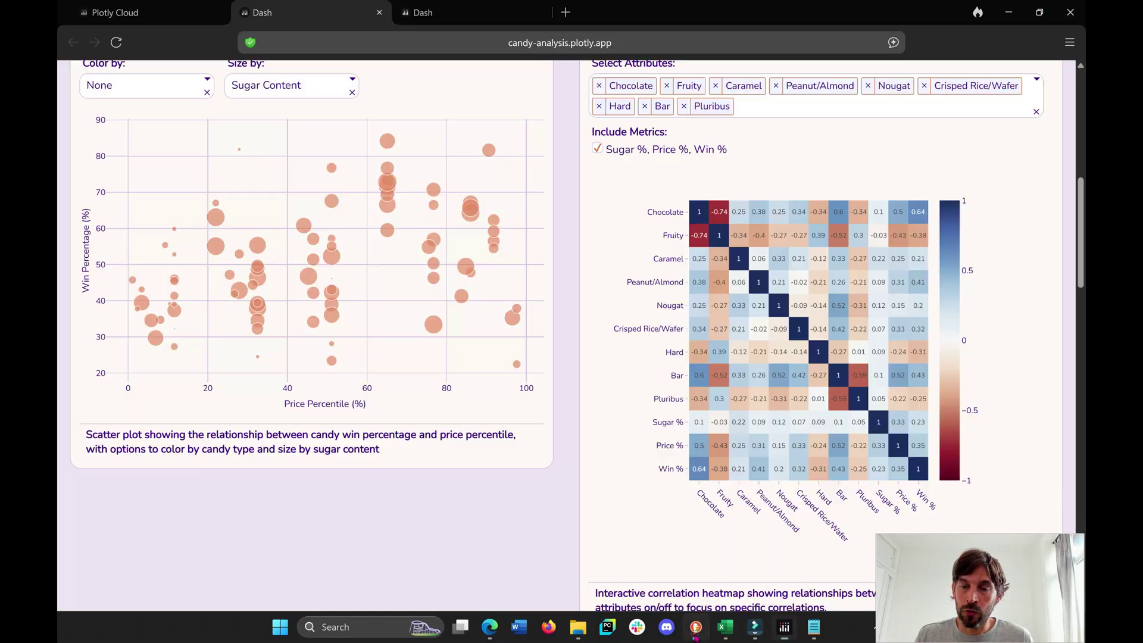
click(149, 12)
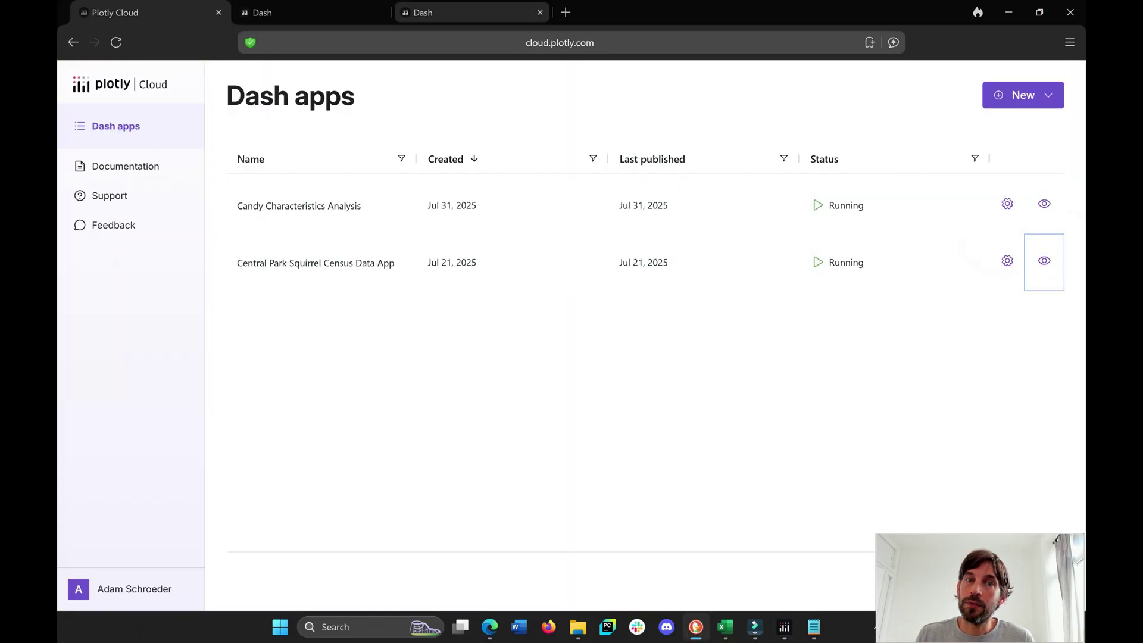
click(470, 12)
scroll(759, 185, down, 5)
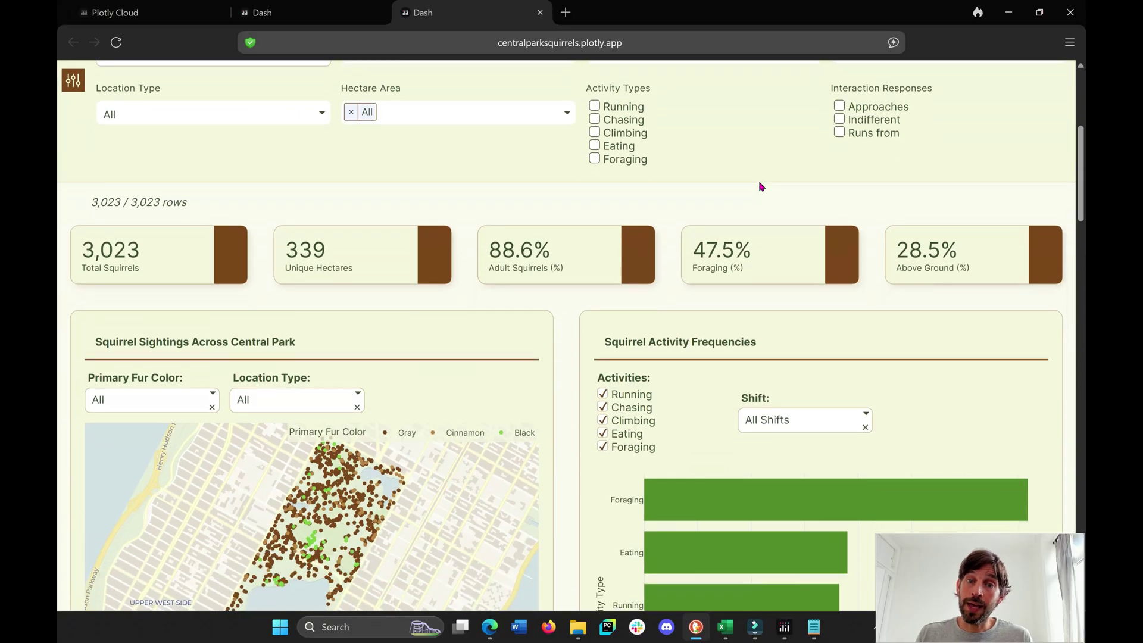
scroll(568, 444, down, 4)
scroll(569, 445, down, 8)
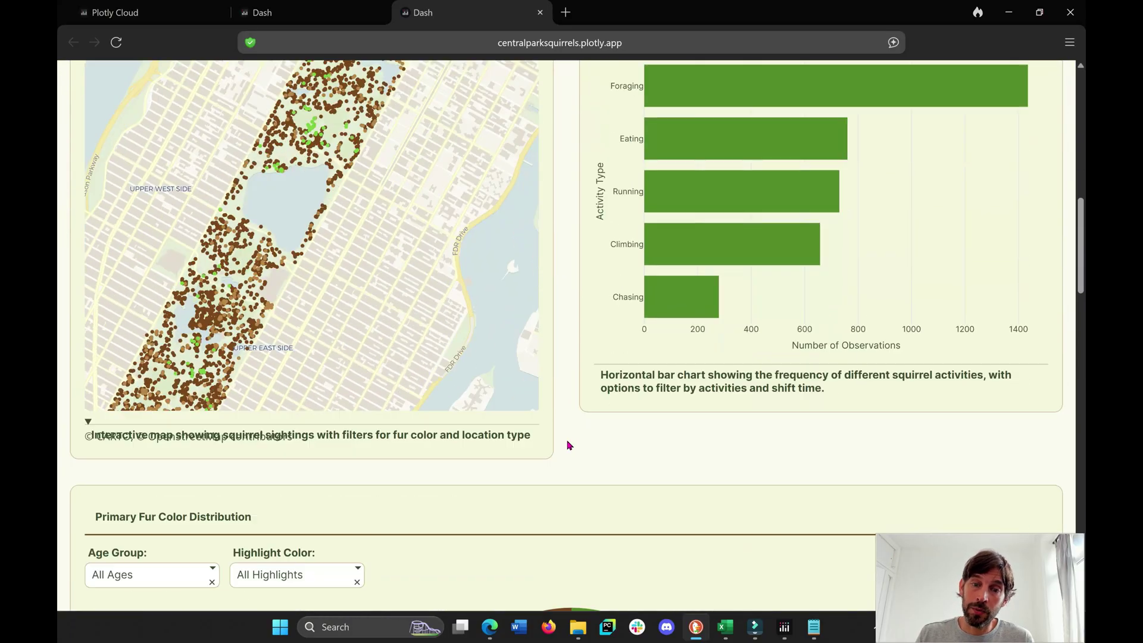
scroll(569, 444, up, 12)
scroll(568, 445, up, 3)
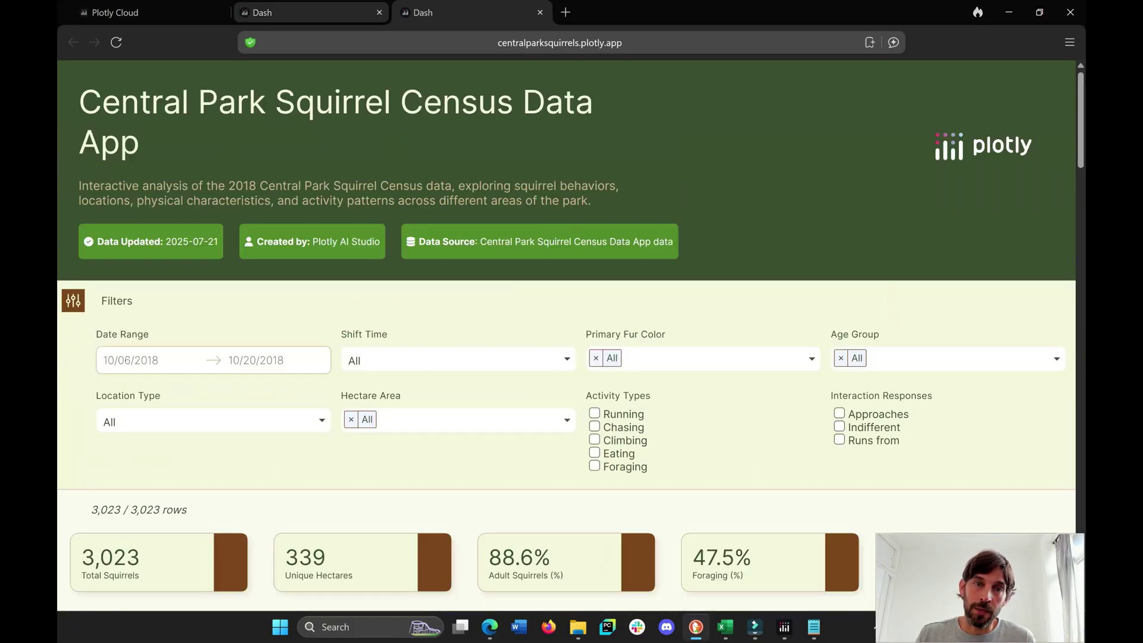
Step: Look through the filters and charts of the published Candy Characteristics Analysis app, and switch to the Plotly sign-in page in Edge
key(ctrl+shift+Tab)
scroll(573, 349, up, 8)
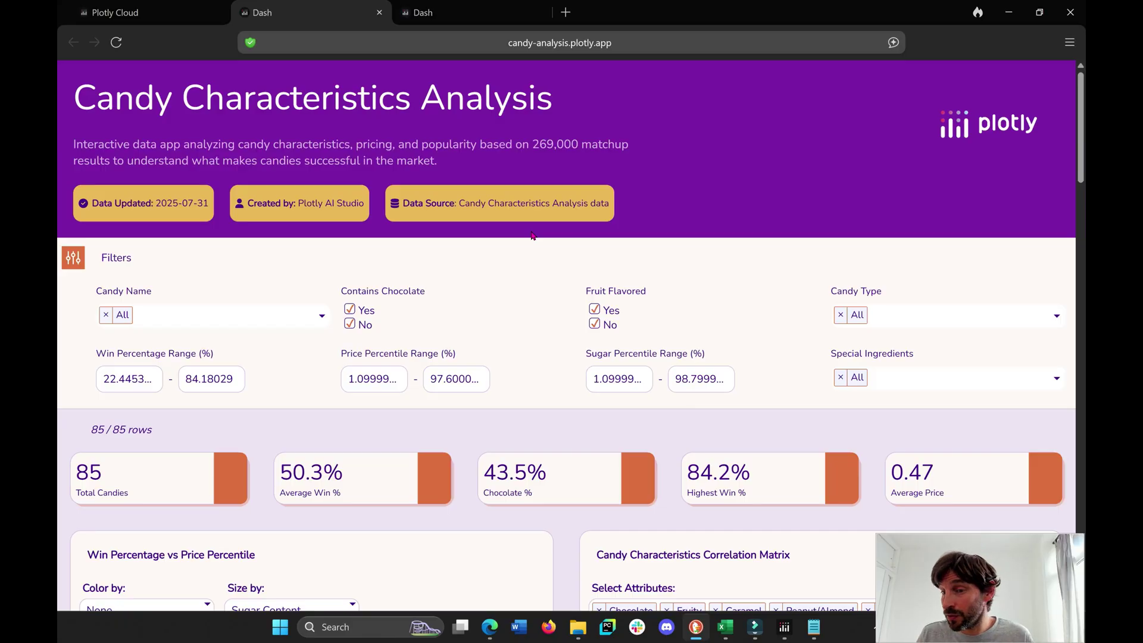
scroll(532, 235, down, 15)
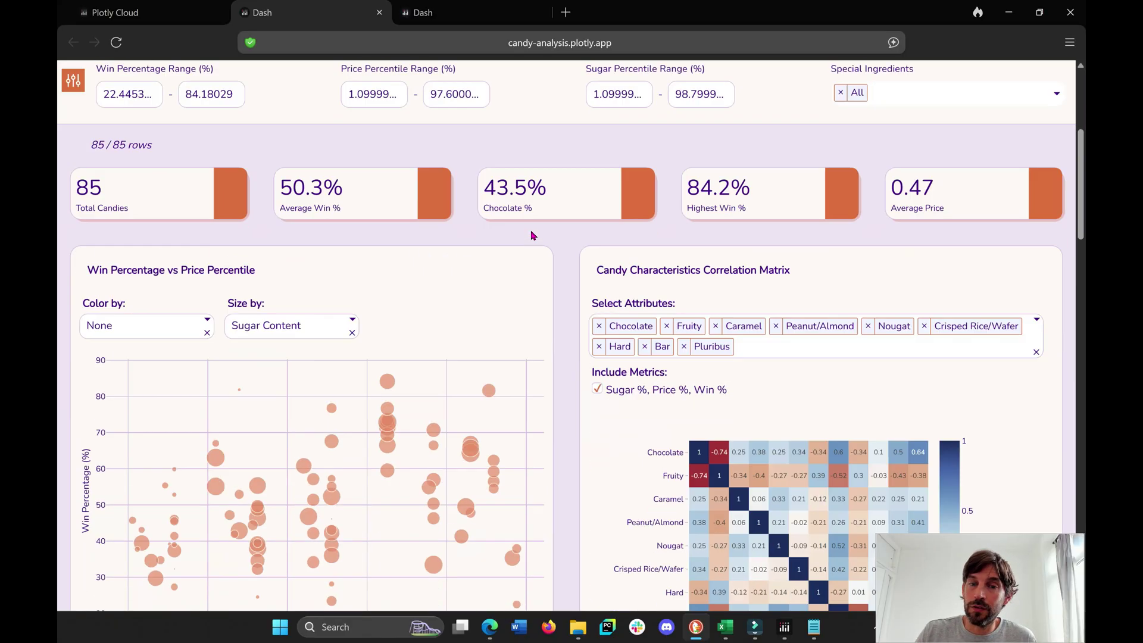
scroll(548, 399, down, 6)
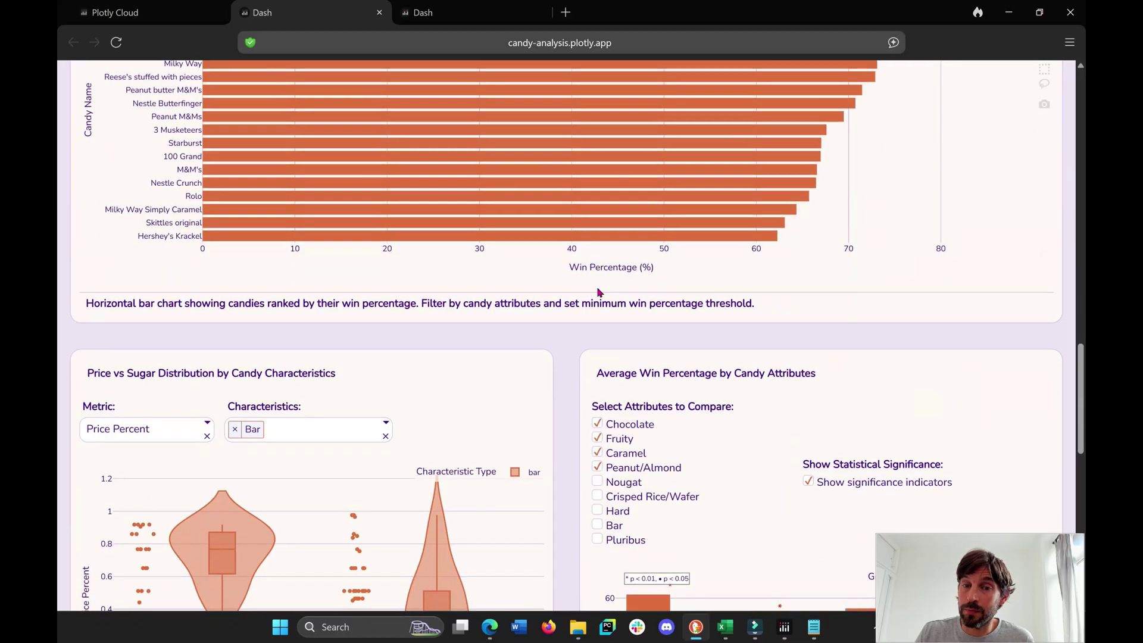
scroll(556, 456, up, 10)
scroll(556, 456, up, 12)
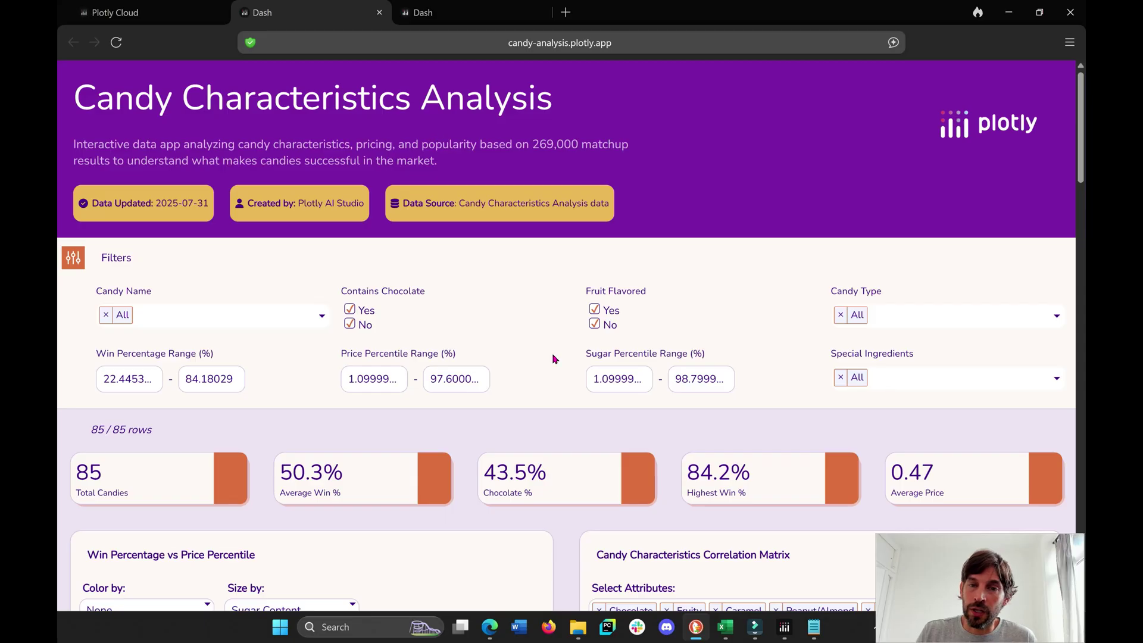
scroll(553, 357, down, 5)
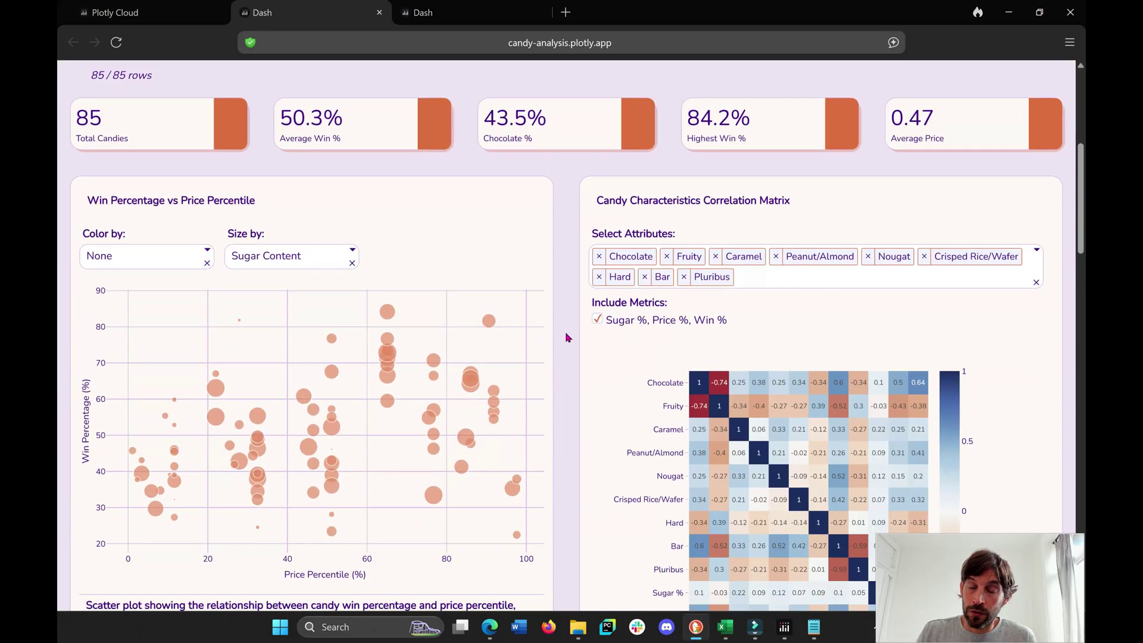
scroll(565, 334, down, 1)
scroll(566, 333, up, 6)
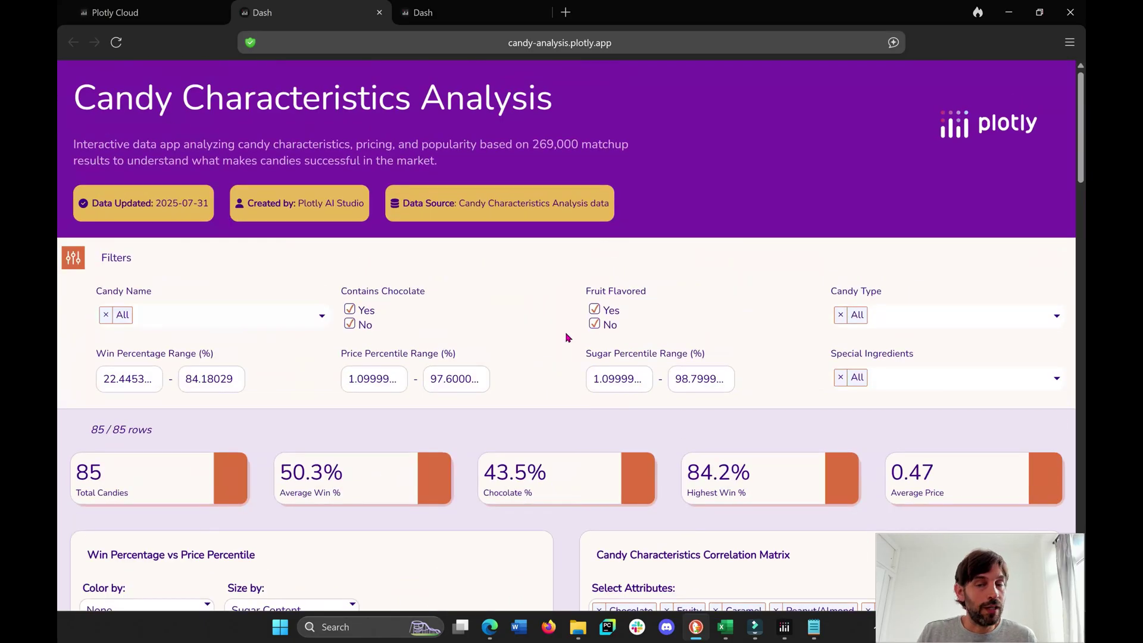
click(490, 627)
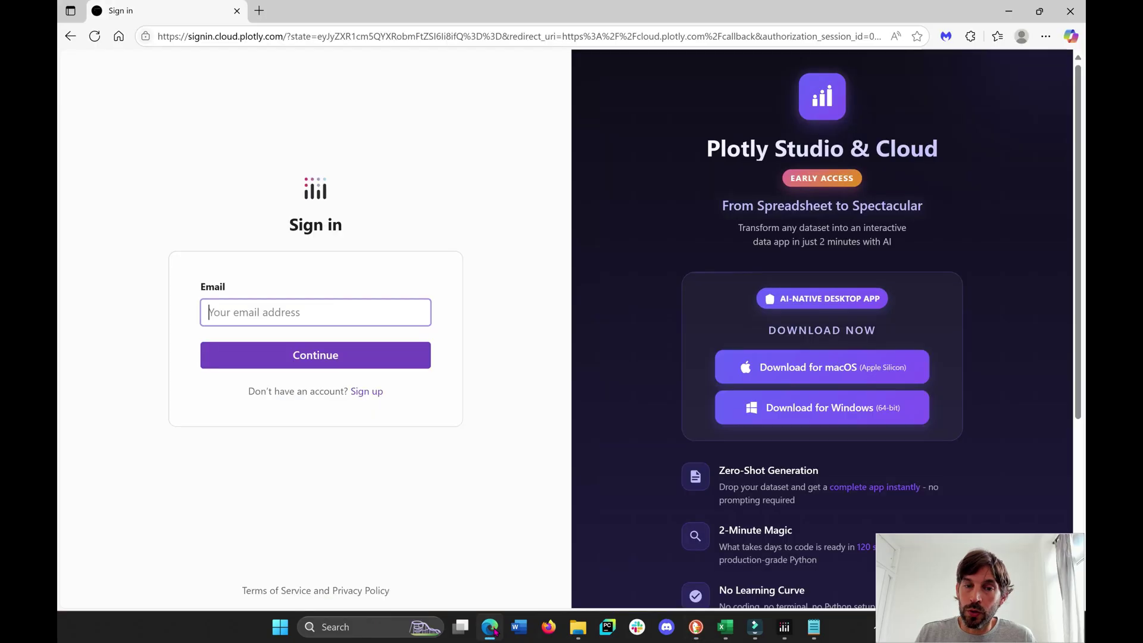